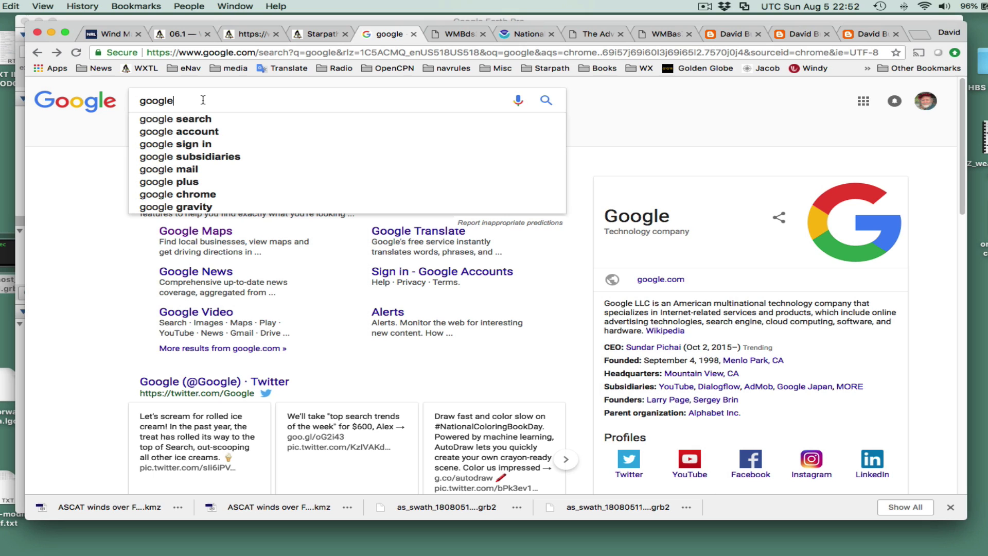
click(183, 120)
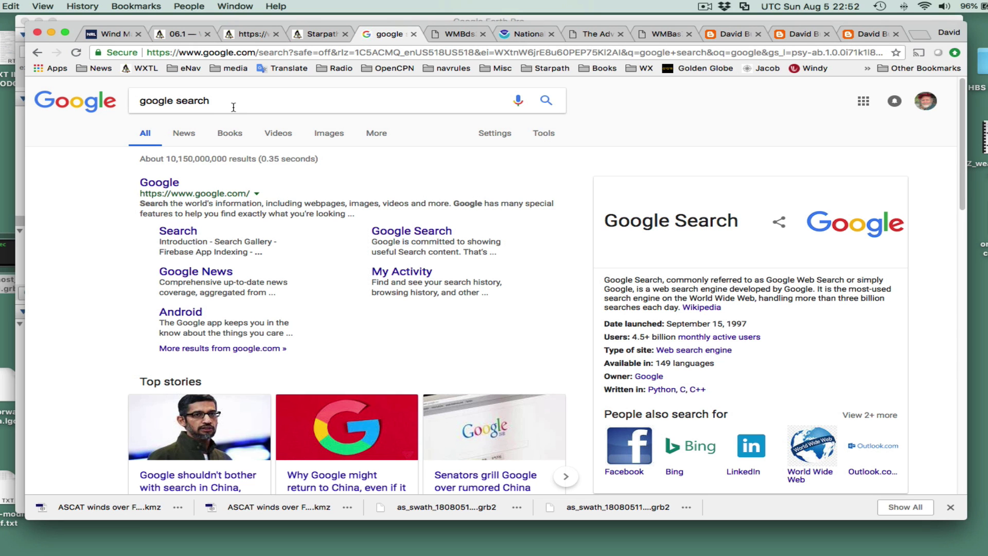
click(232, 104)
key(Return)
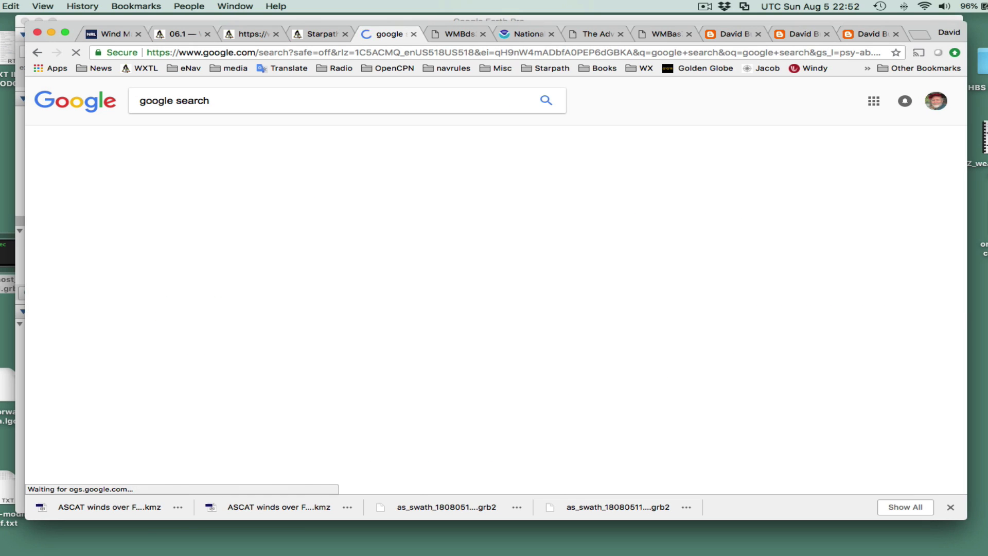
Search Google for "ascat" and open the NOAA page The Advanced Scatterometer (ASCAT) Data Products
triple_click(216, 99)
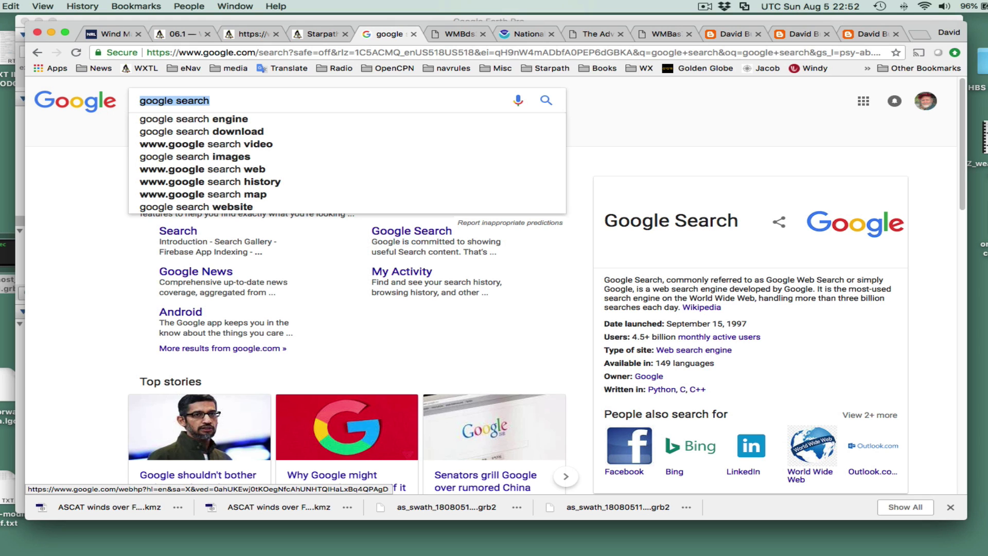
text(ascat)
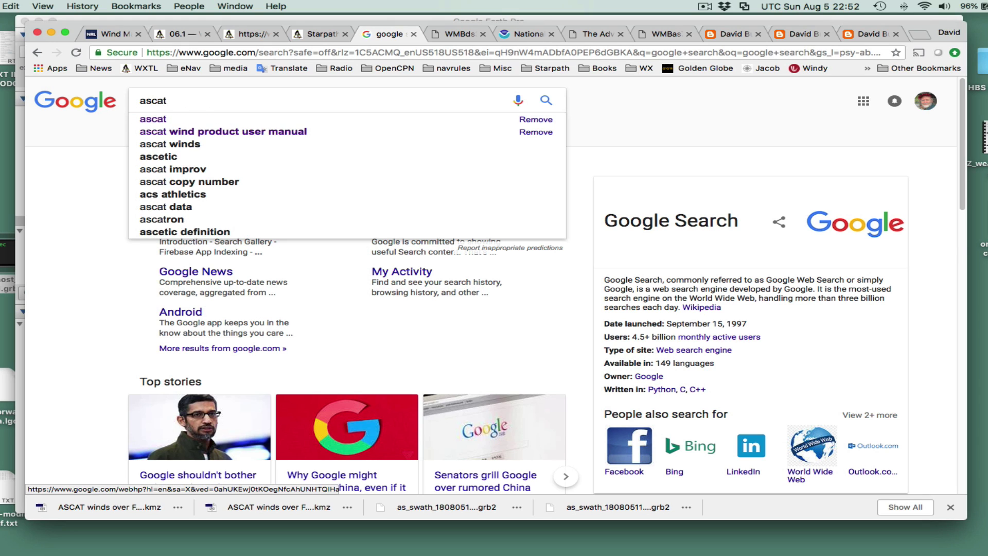
key(Return)
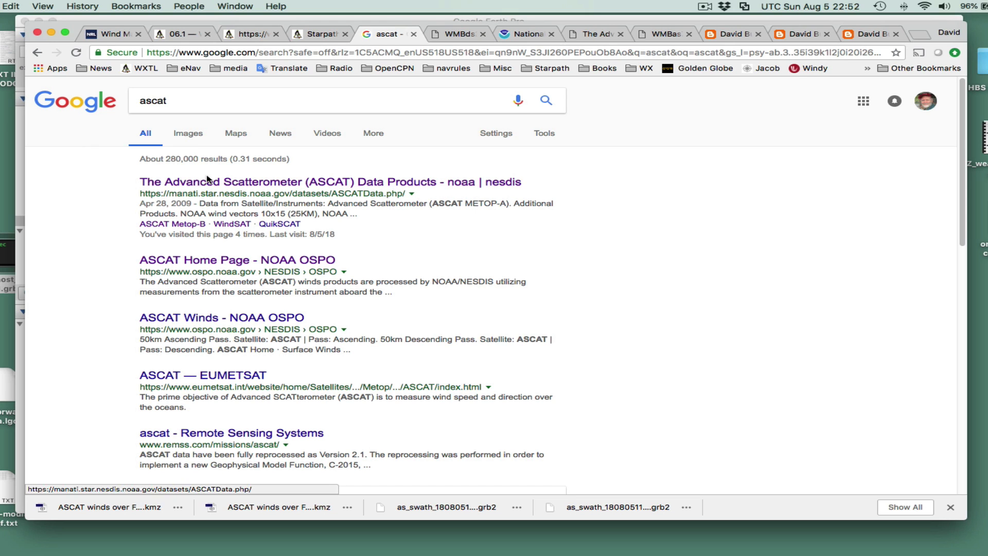
click(217, 190)
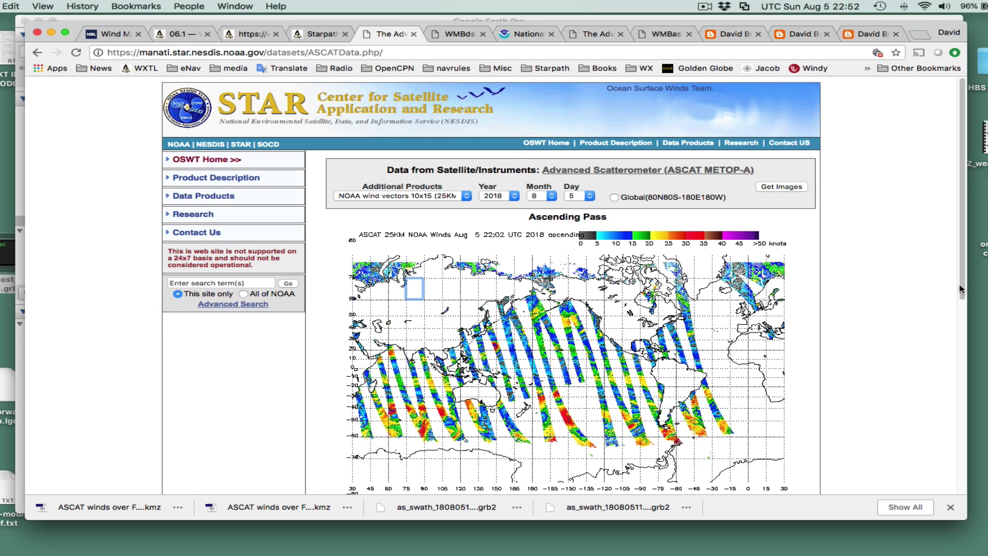
Open the close-up wind image for the Washington–Oregon coast from the Ascending Pass world map
scroll(957, 290, down, 5)
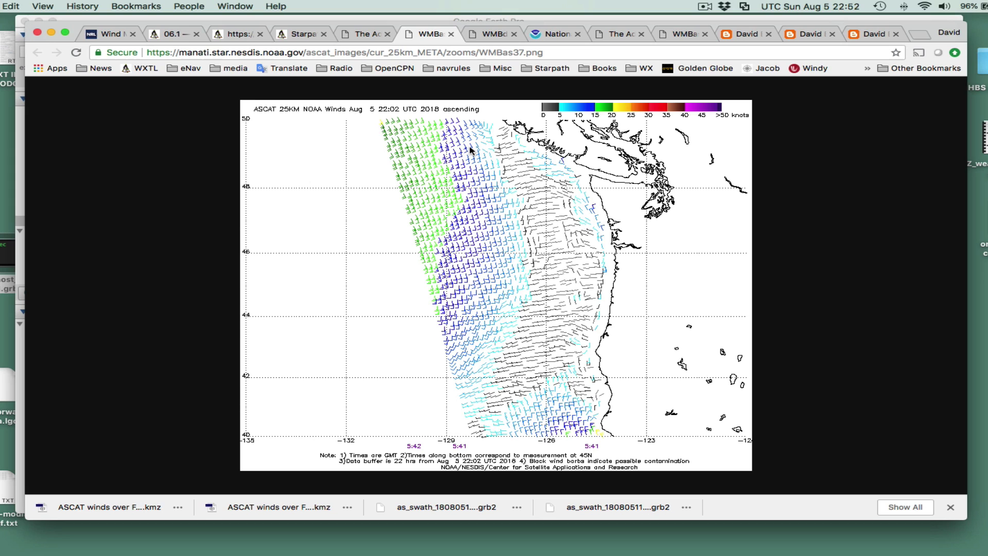
click(354, 35)
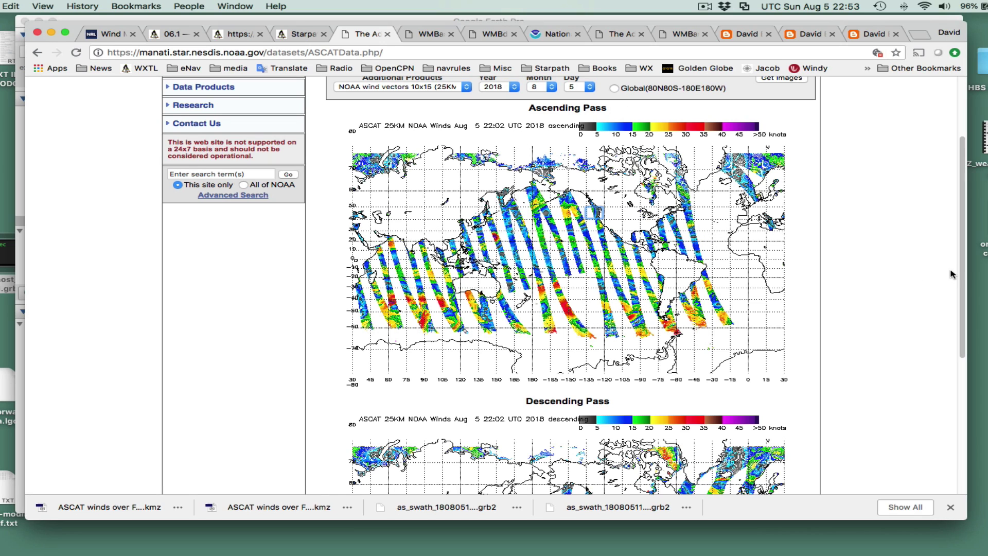
drag(960, 273, 960, 373)
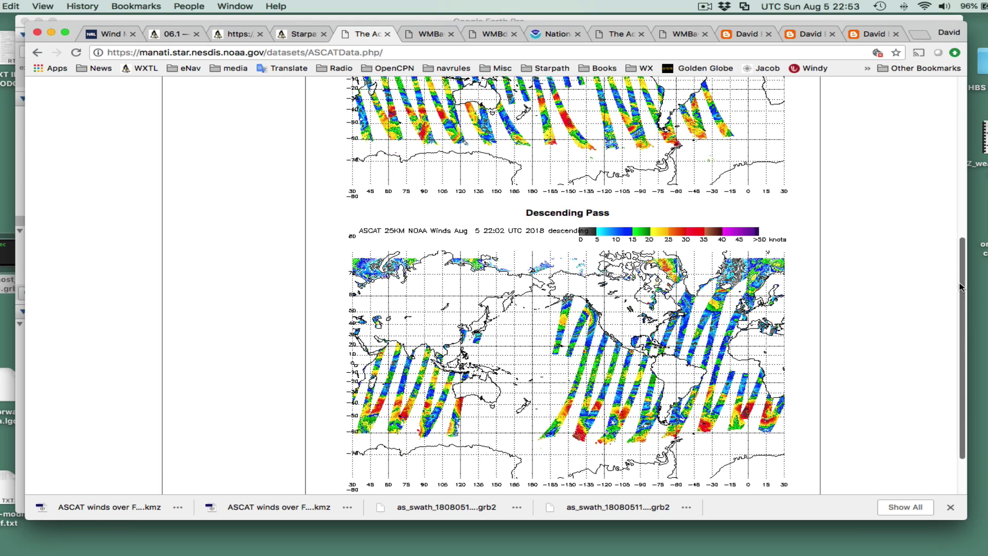
drag(964, 291, 952, 149)
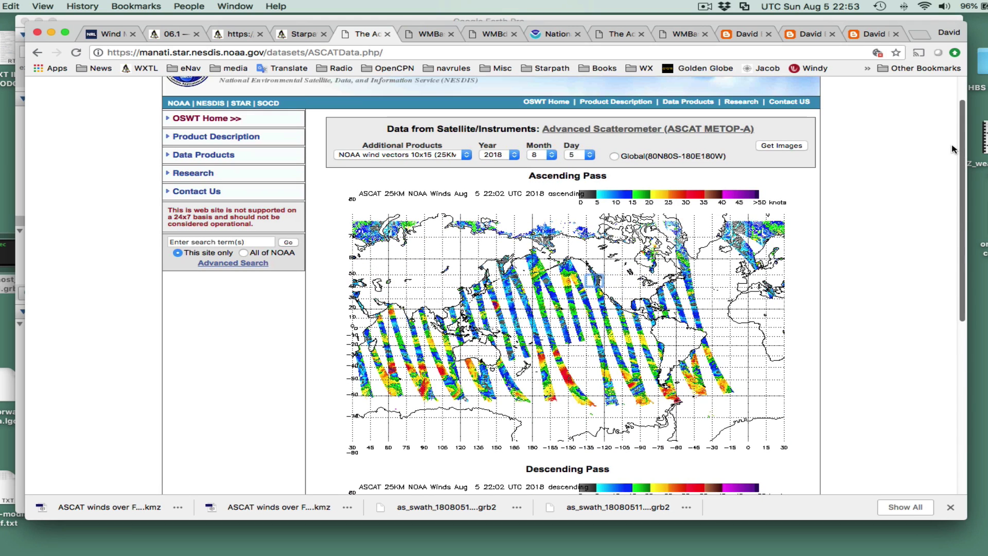
click(596, 282)
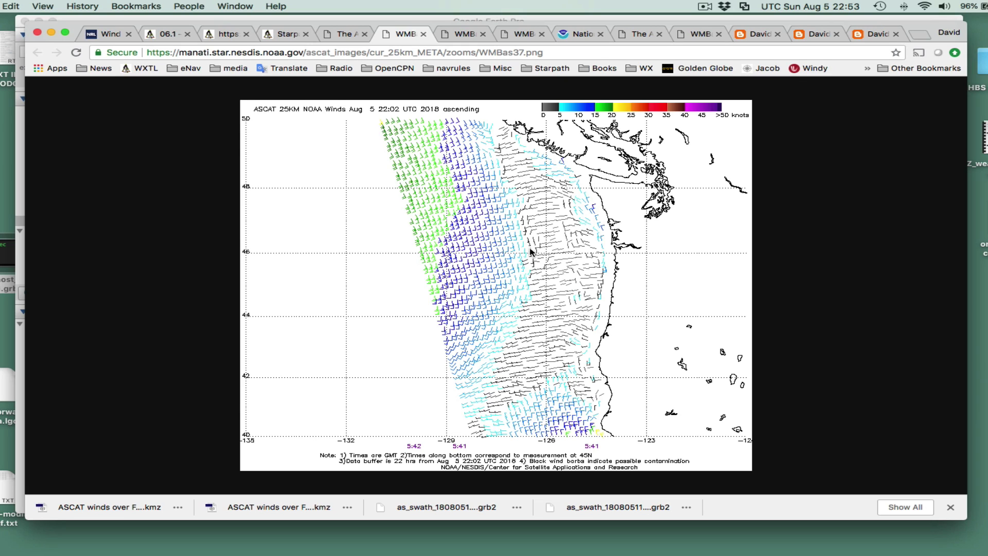
Copy the web address of the WMBas37.png wind image and switch to Google Earth Pro
click(413, 52)
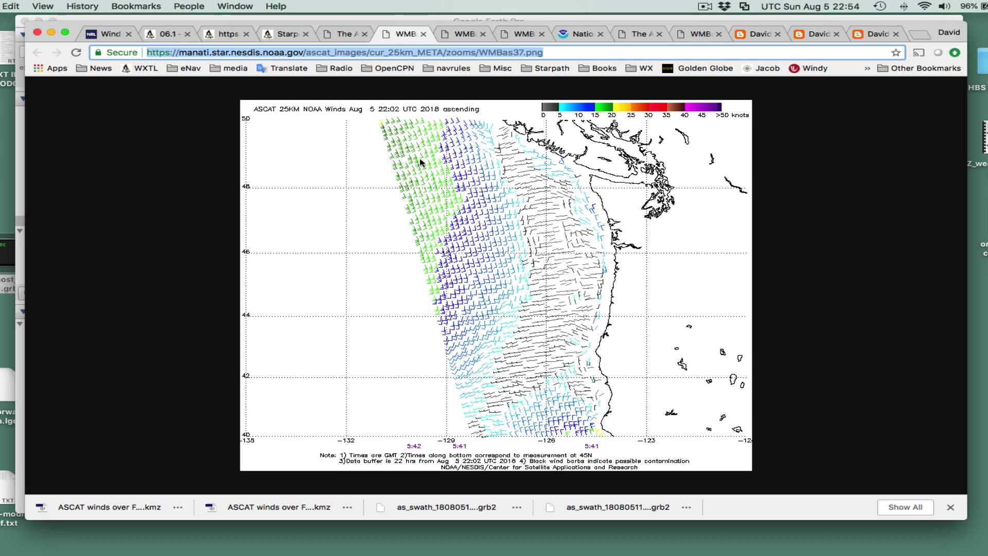
right_click(369, 52)
click(403, 69)
click(52, 34)
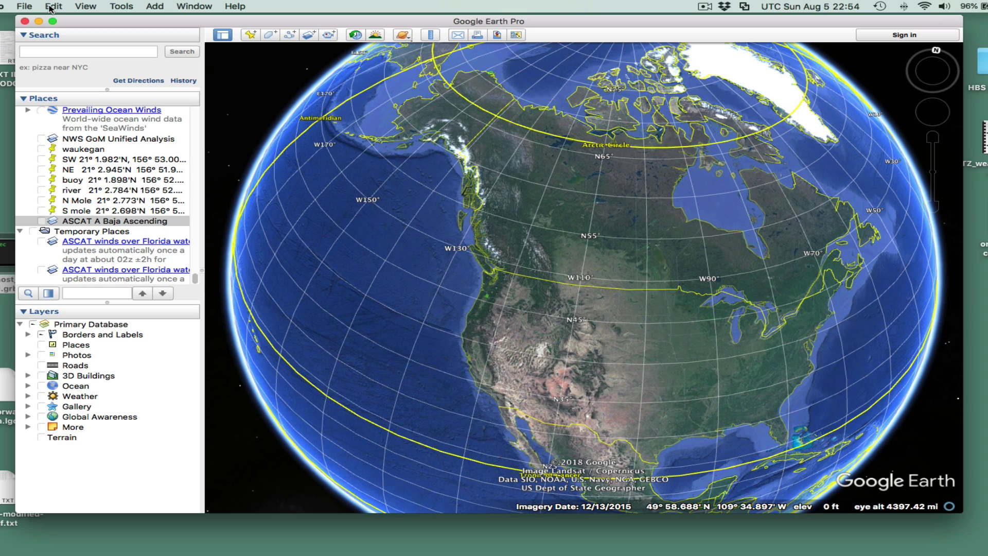
click(86, 6)
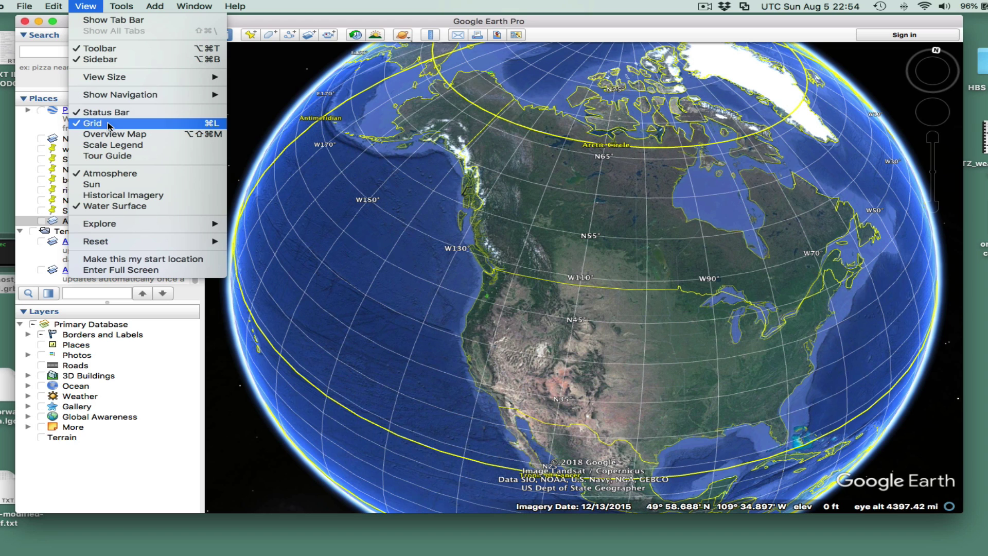
click(522, 281)
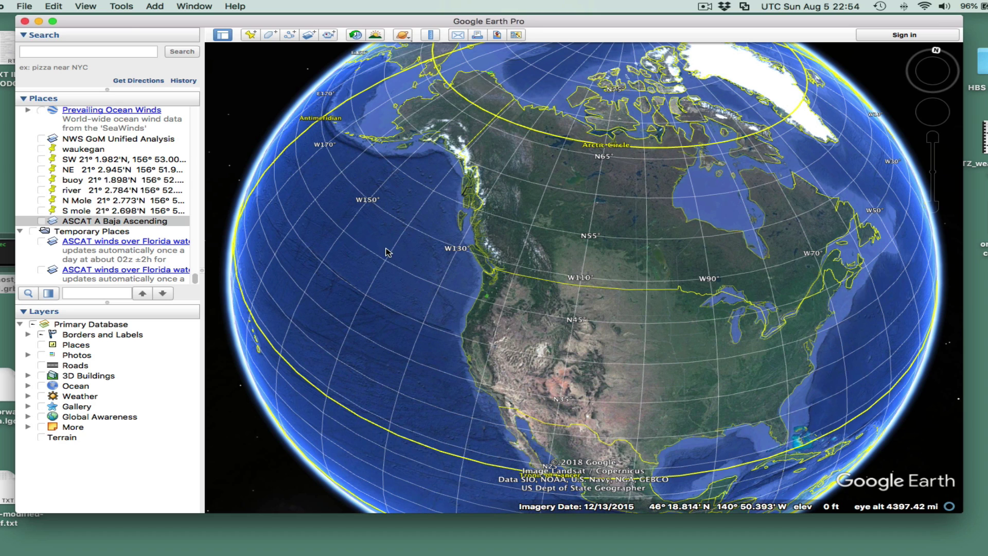
Add a new image overlay and paste the copied WMBas37.png address as its link
click(154, 7)
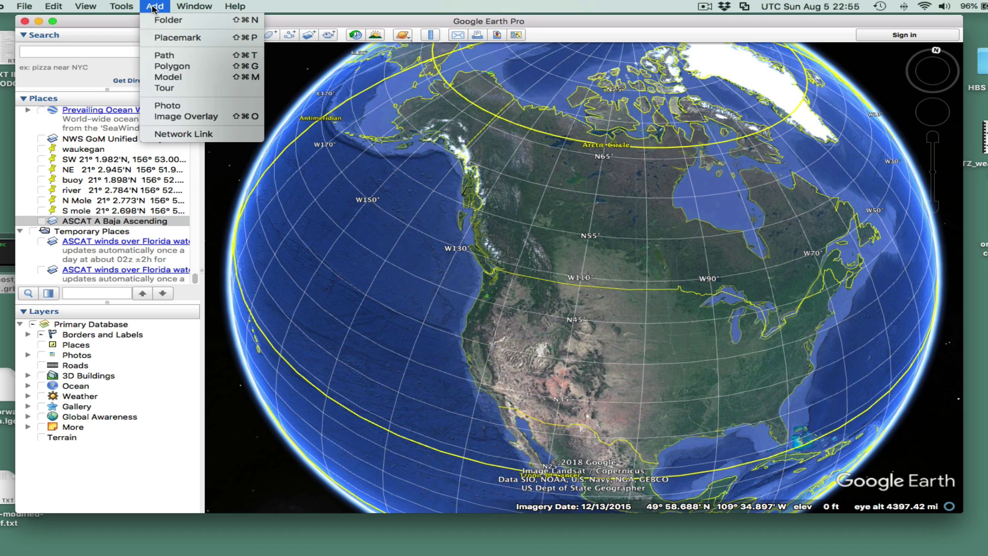
click(205, 117)
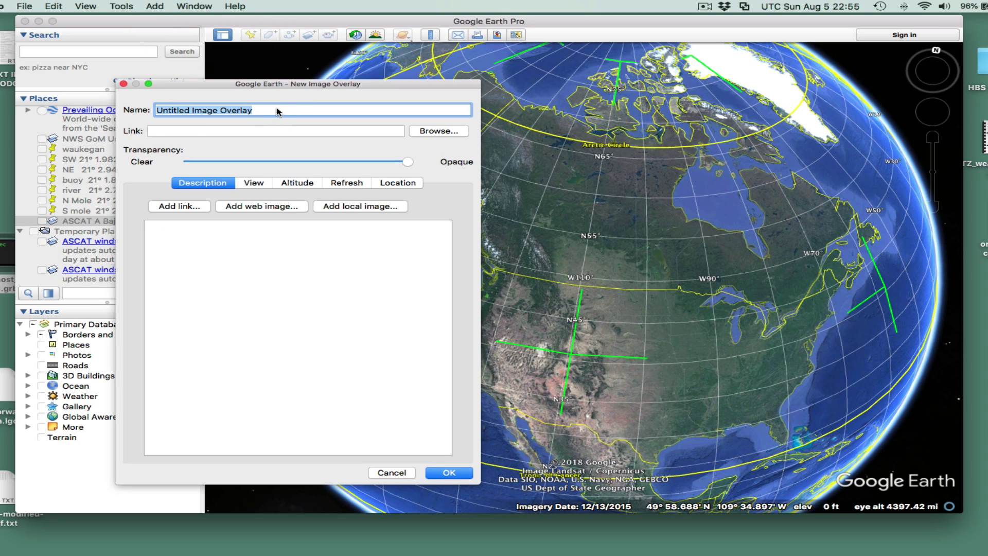
click(278, 110)
click(189, 135)
right_click(168, 128)
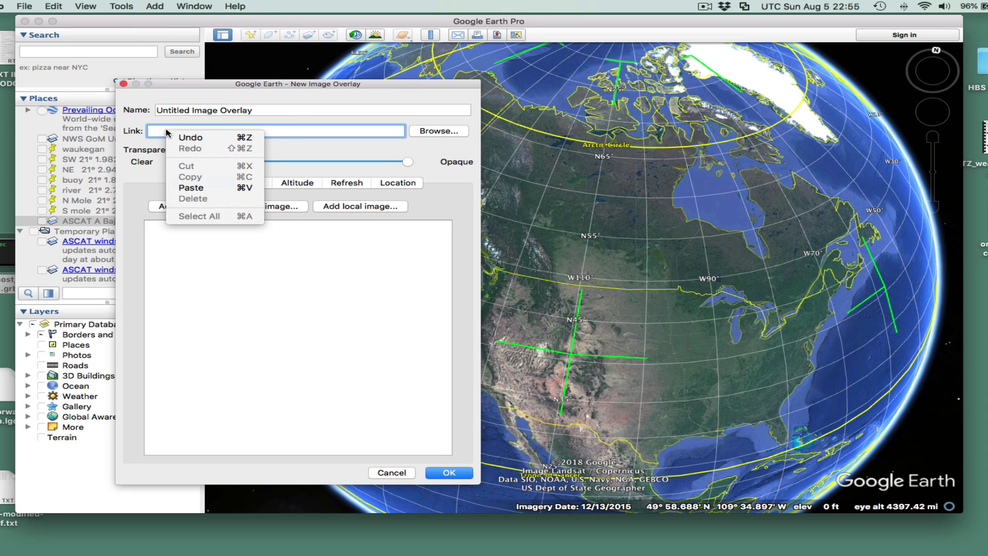
click(191, 188)
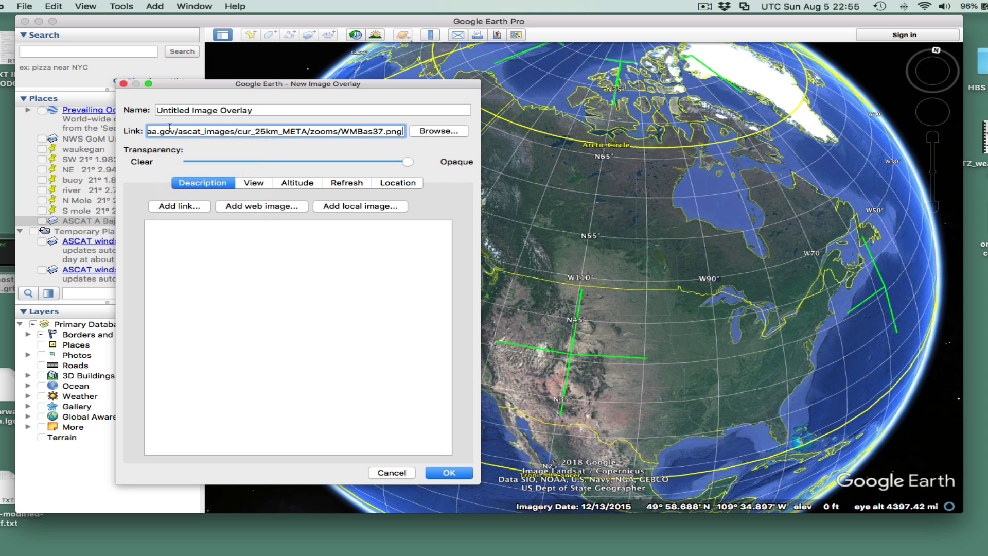
Name the new image overlay "WA-OR ASCAT A Ascending"
drag(260, 111, 197, 112)
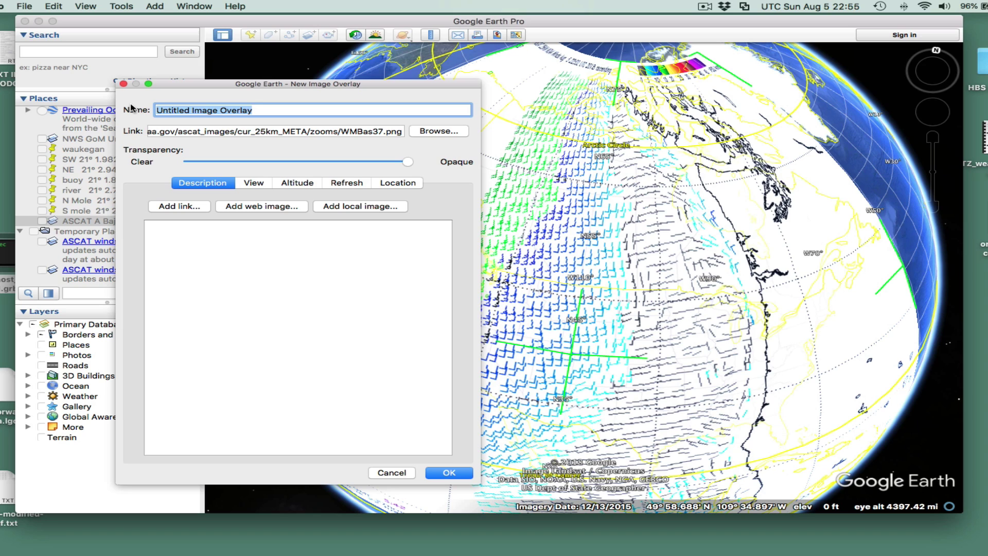
text(WA-OR)
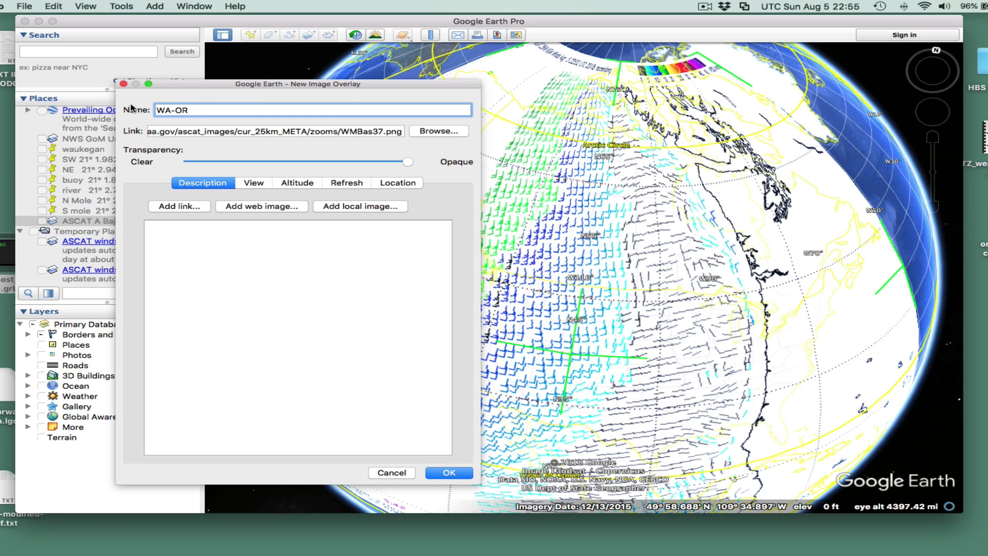
text( ASCAT A Ascending)
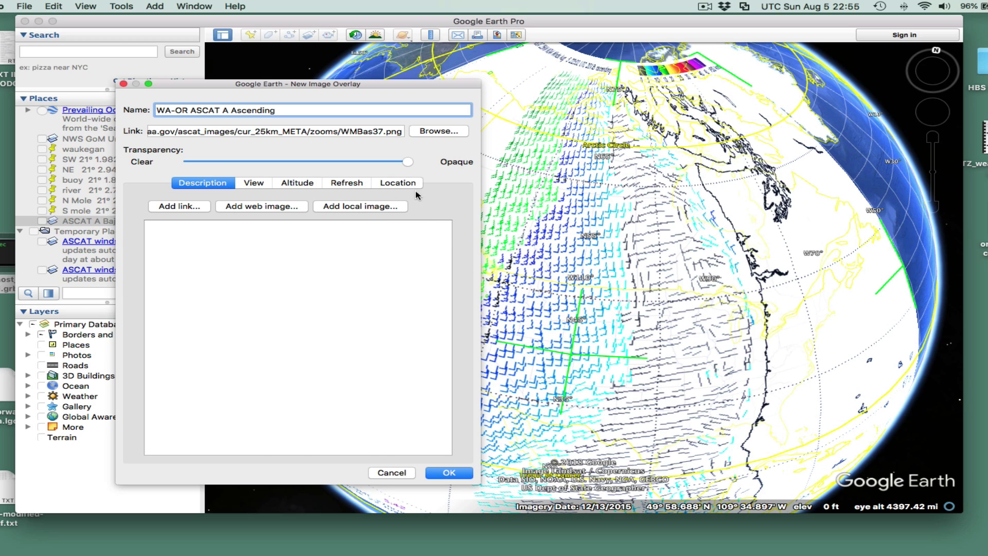
Set the overlay's north boundary to 51° 0.062'N and its south boundary to 39° 0.561'N
click(399, 184)
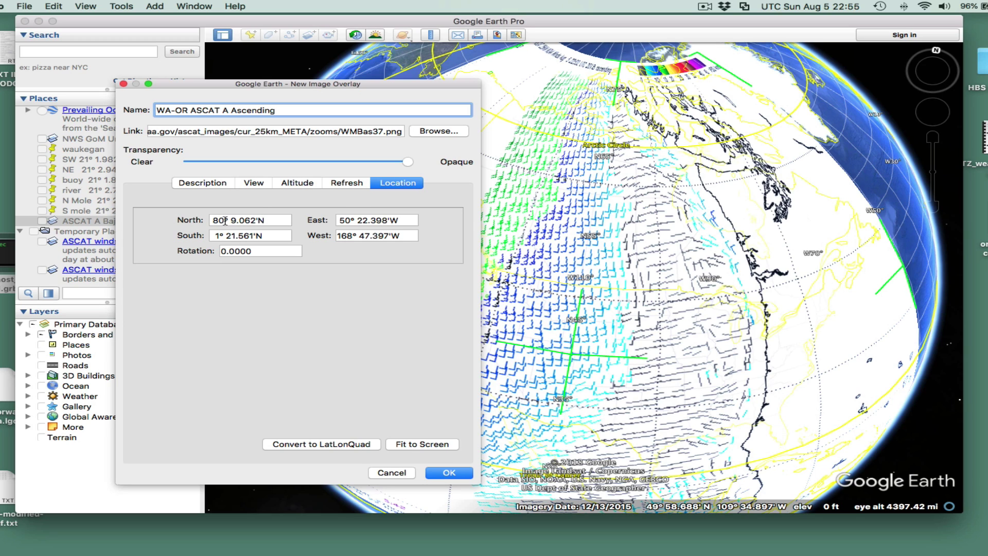
drag(225, 221, 213, 220)
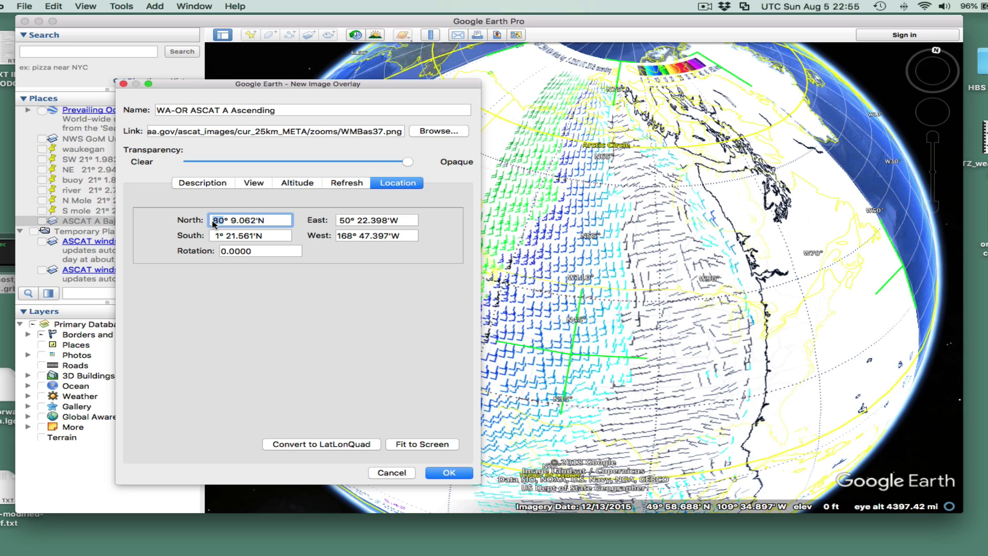
text(51° 0)
click(220, 236)
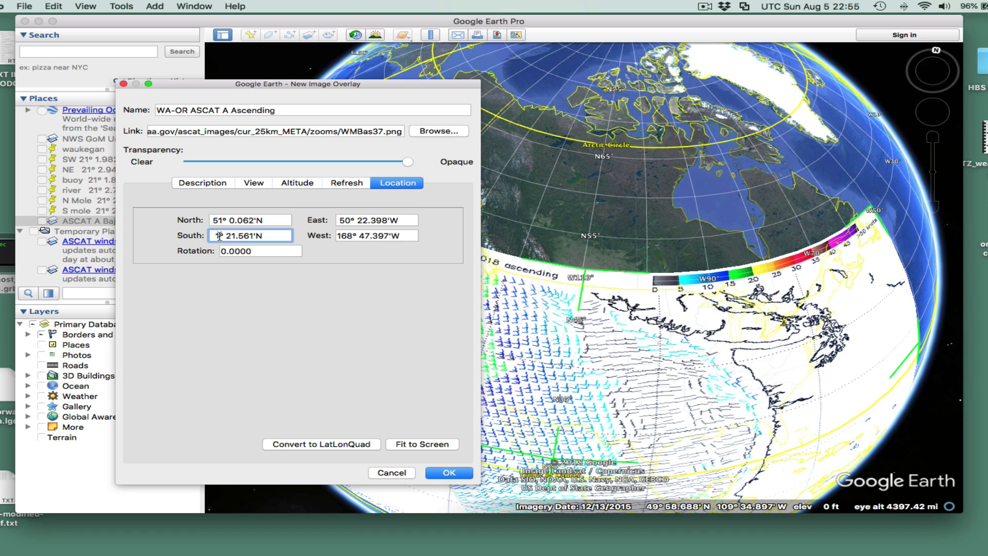
double_click(209, 236)
text(39)
drag(230, 236, 242, 234)
text(0)
Set the overlay's east boundary to 120° 0.980'W
drag(349, 222, 331, 222)
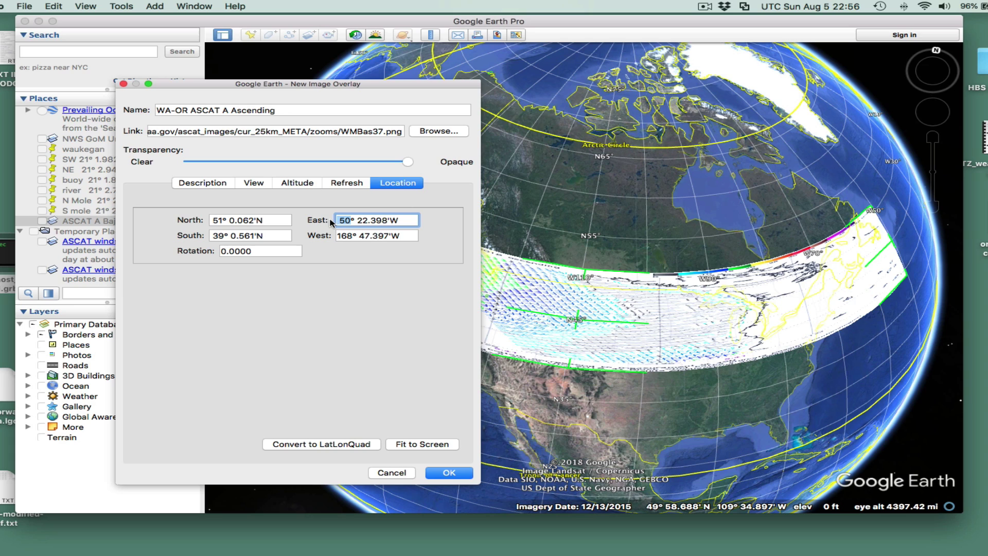
text(120)
drag(361, 222, 364, 220)
text(-)
key(BackSpace)
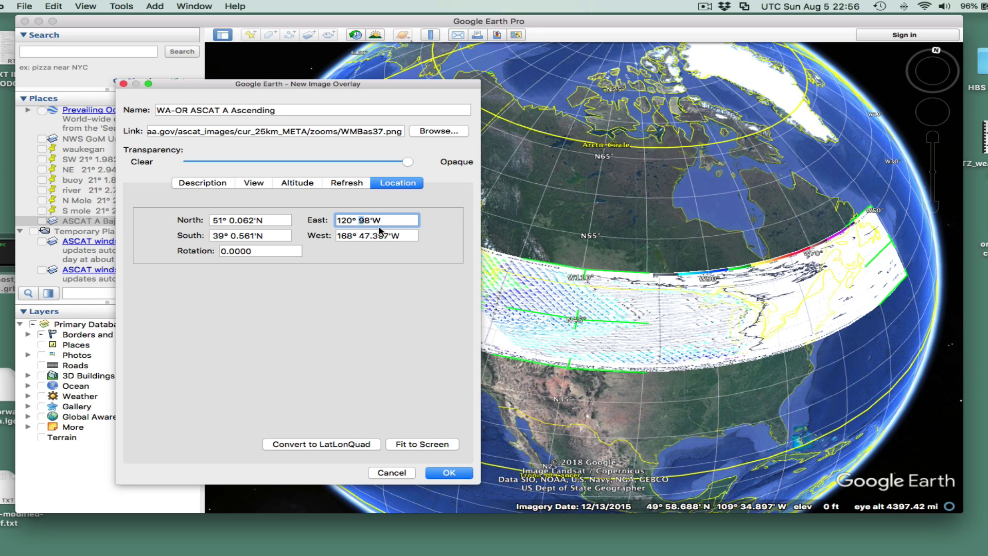
click(370, 221)
click(361, 220)
text(0.)
Set the overlay's west boundary to 135° W with zero whole minutes and accept the new overlay
drag(353, 235, 335, 239)
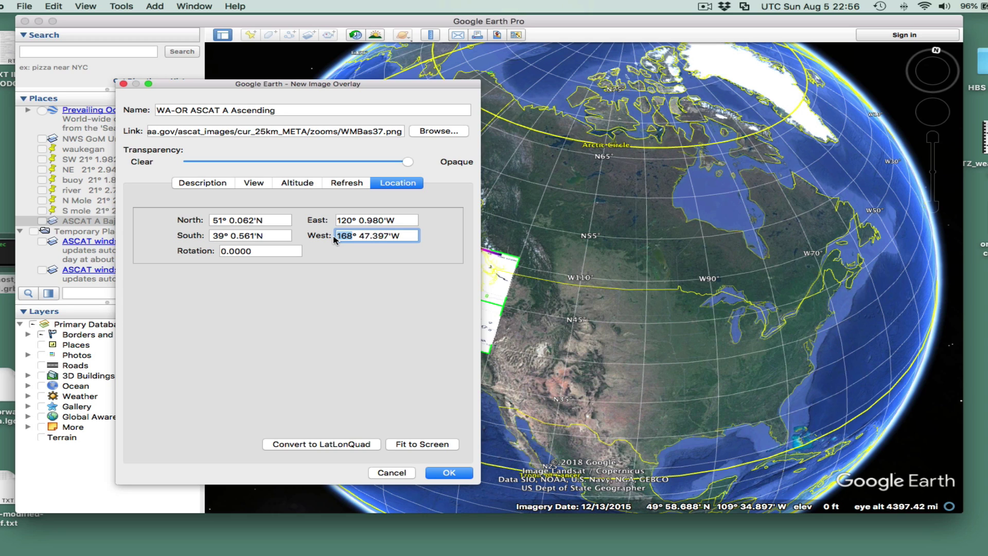
text(135)
drag(359, 236, 367, 237)
text(00)
click(449, 473)
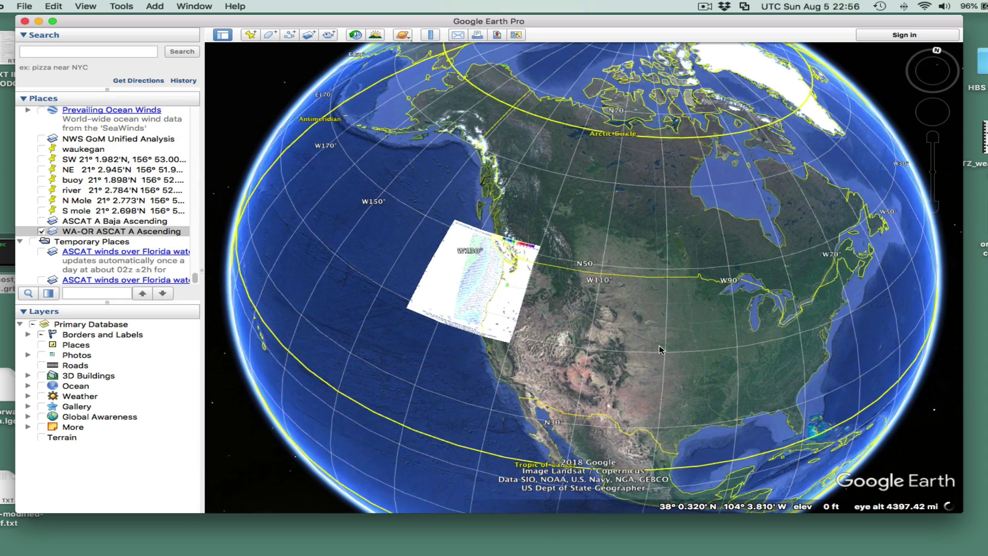
Zoom in on the overlay off the Washington–Oregon coast and reset the view to north to examine its alignment
drag(660, 350, 462, 121)
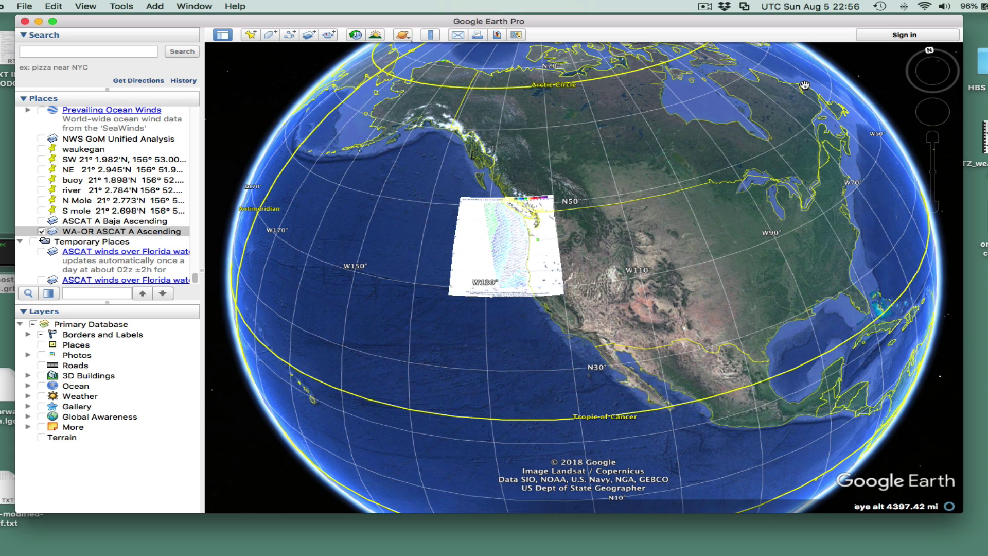
mouse_move(930, 51)
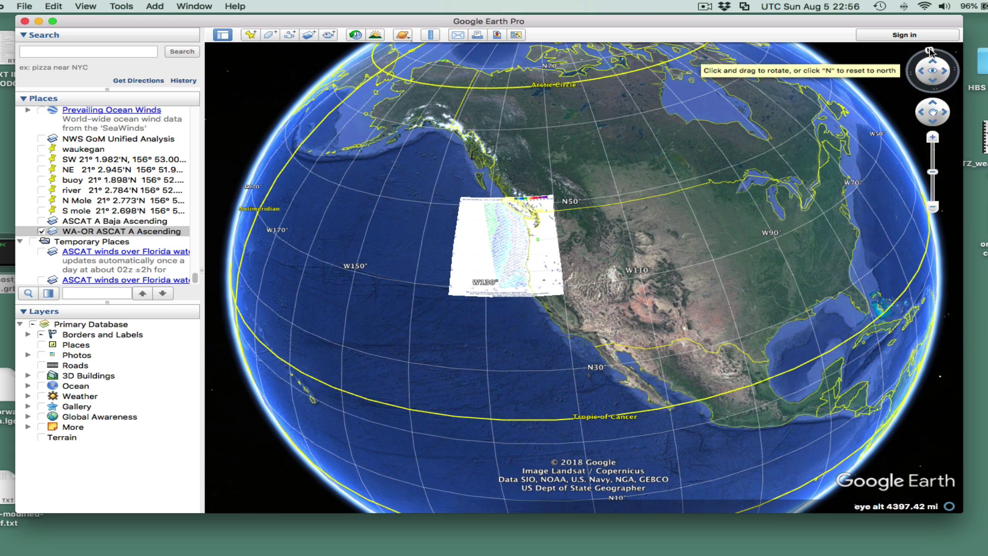
click(932, 52)
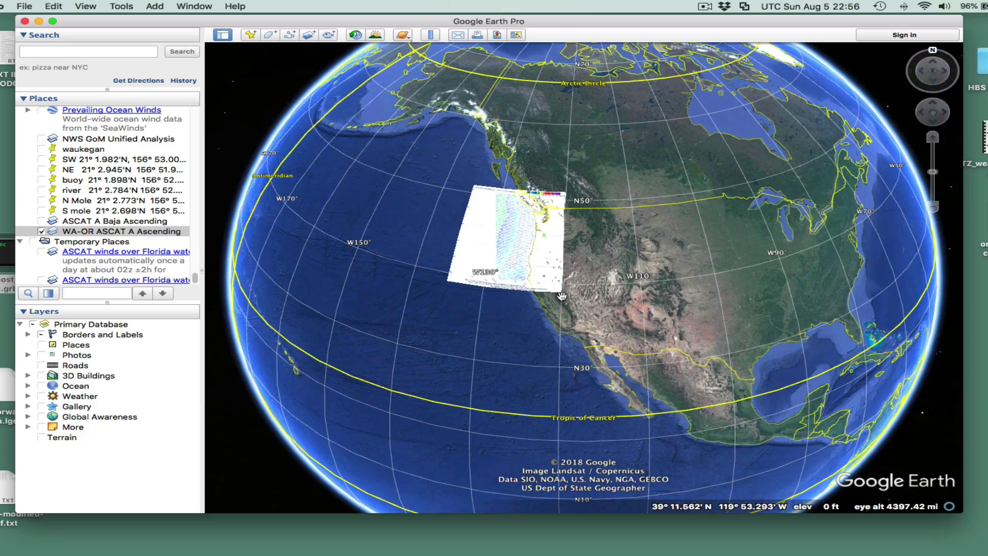
scroll(592, 297, up, 5)
drag(592, 297, 751, 422)
scroll(742, 343, up, 5)
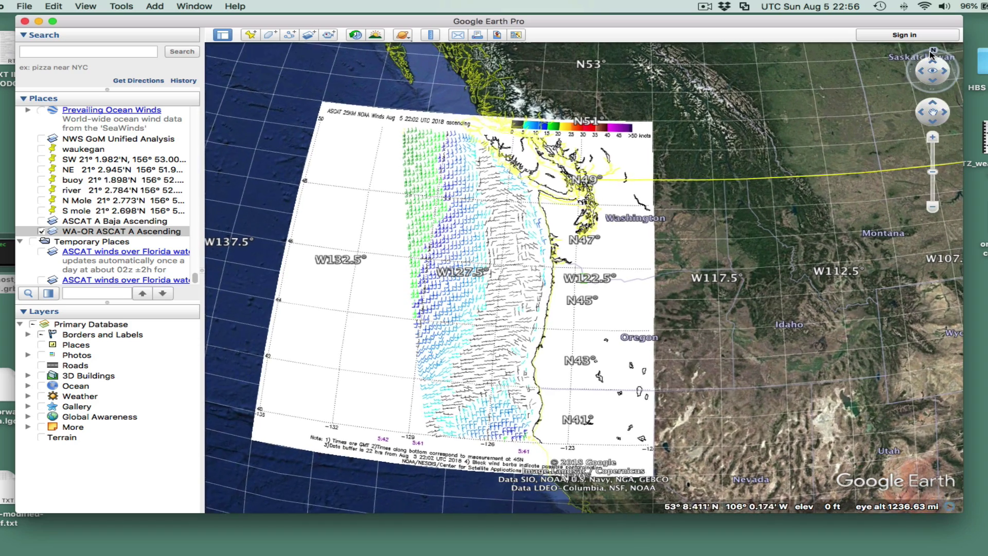
click(932, 54)
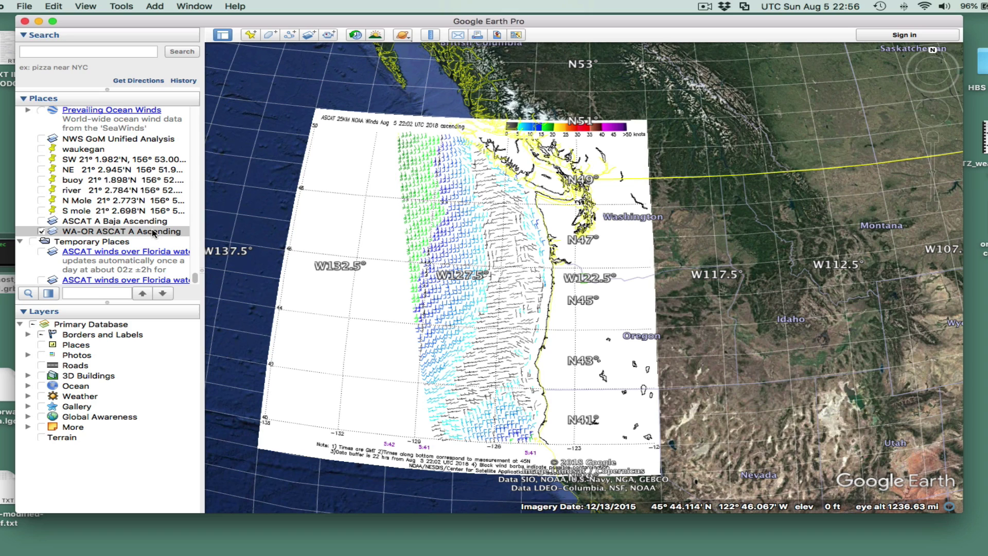
Open the properties of the WA-OR ASCAT A Ascending overlay and lower its opacity to about half
right_click(109, 233)
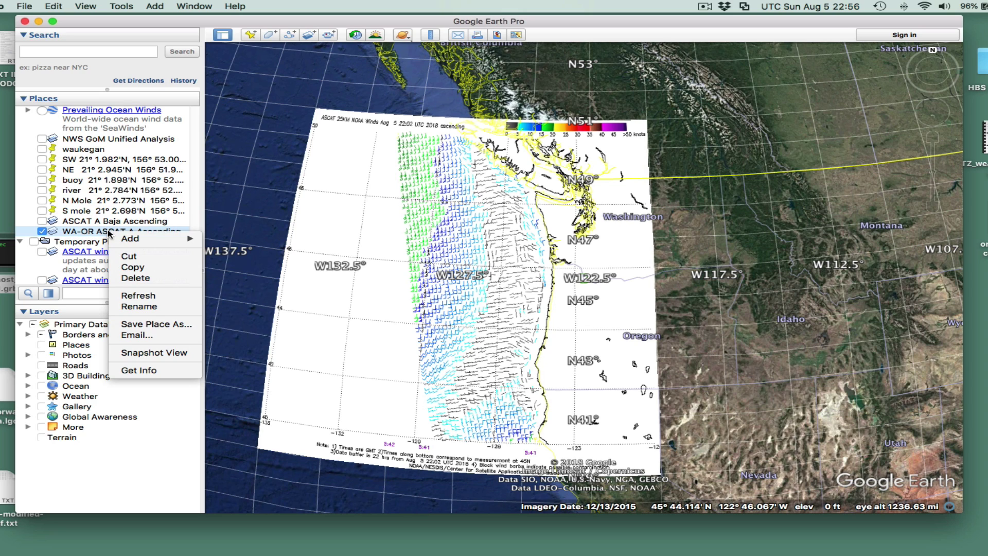
click(147, 371)
drag(426, 86, 209, 60)
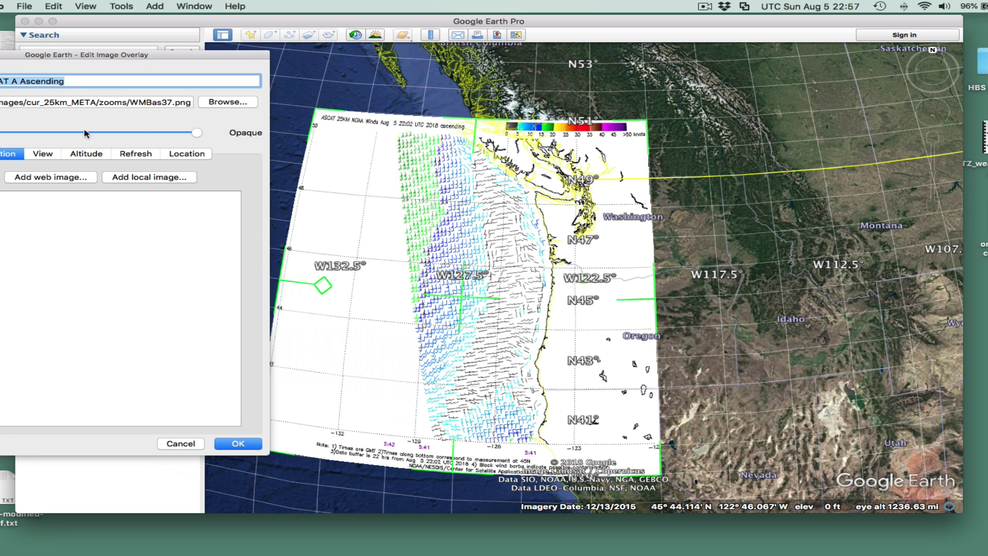
drag(196, 133, 82, 134)
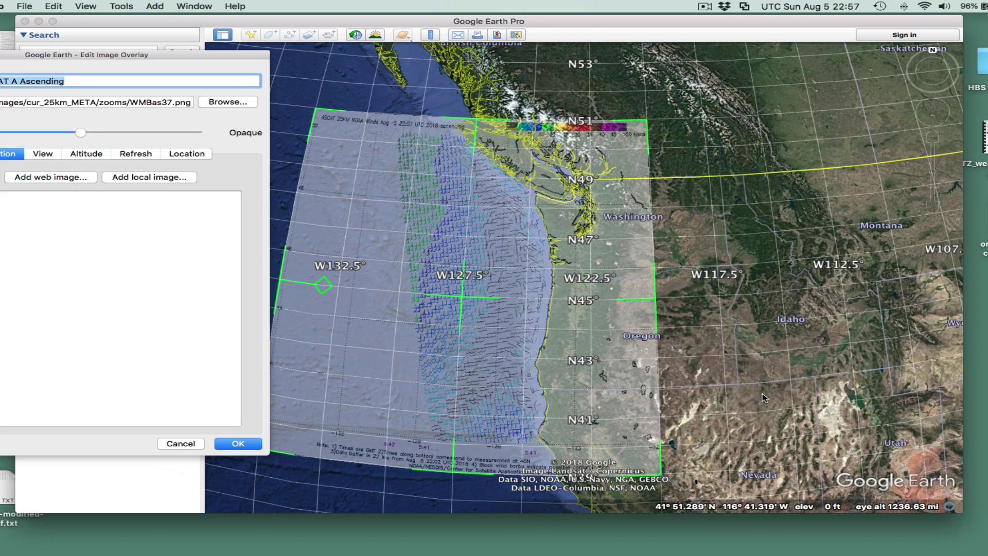
Examine how the semi-transparent overlay's printed latitude and longitude lines line up with the globe's grid, resetting the view to north
drag(765, 397, 895, 422)
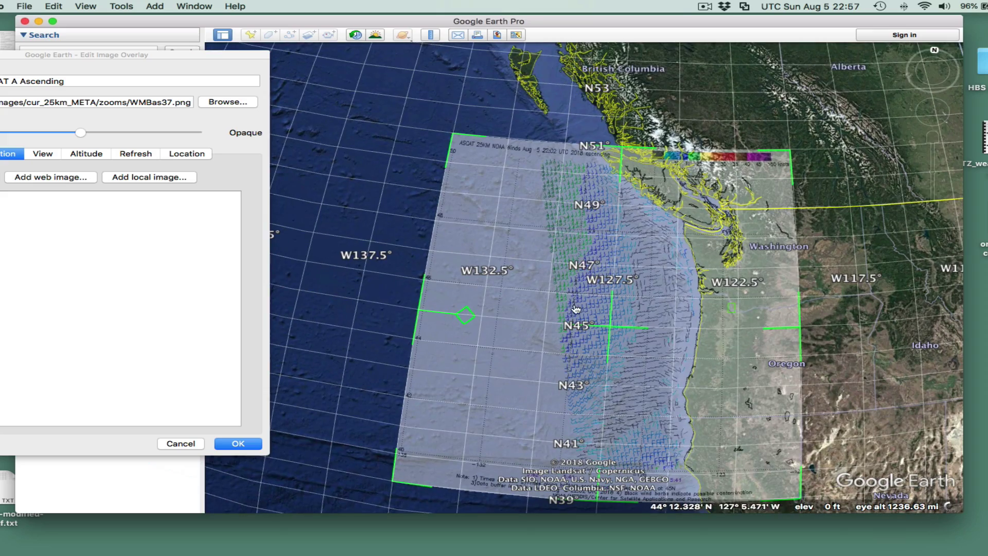
scroll(539, 271, up, 5)
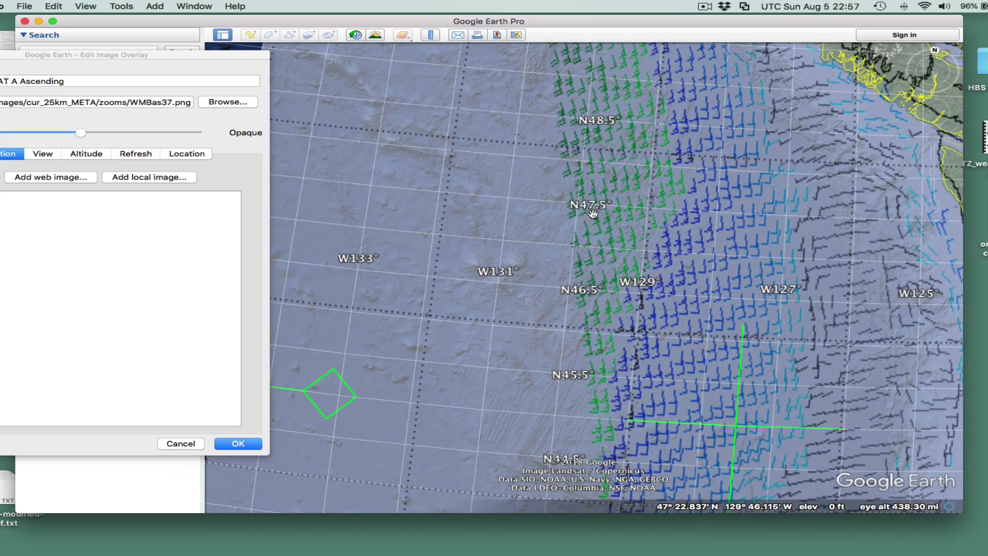
drag(253, 55, 111, 60)
scroll(360, 153, up, 2)
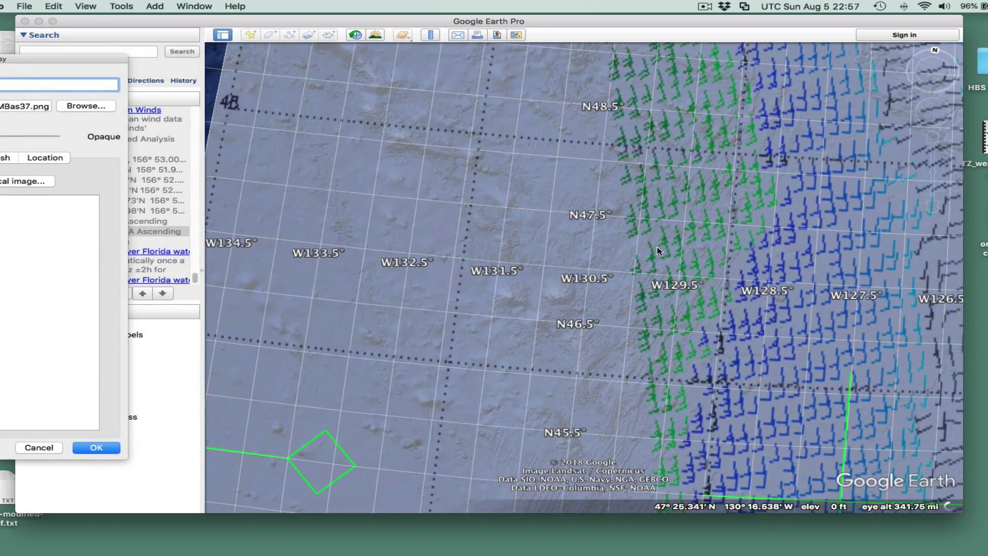
scroll(654, 257, down, 3)
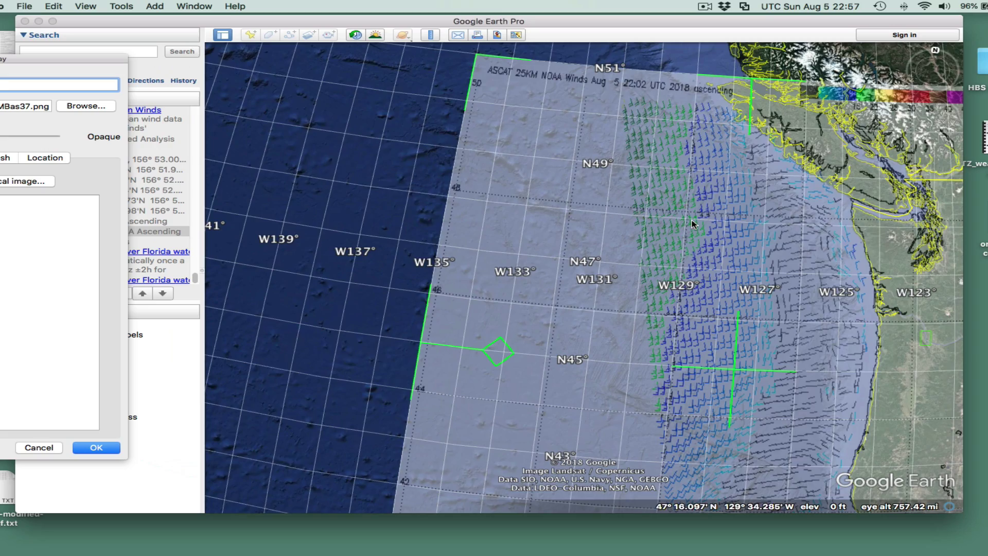
scroll(935, 52, down, 2)
click(935, 51)
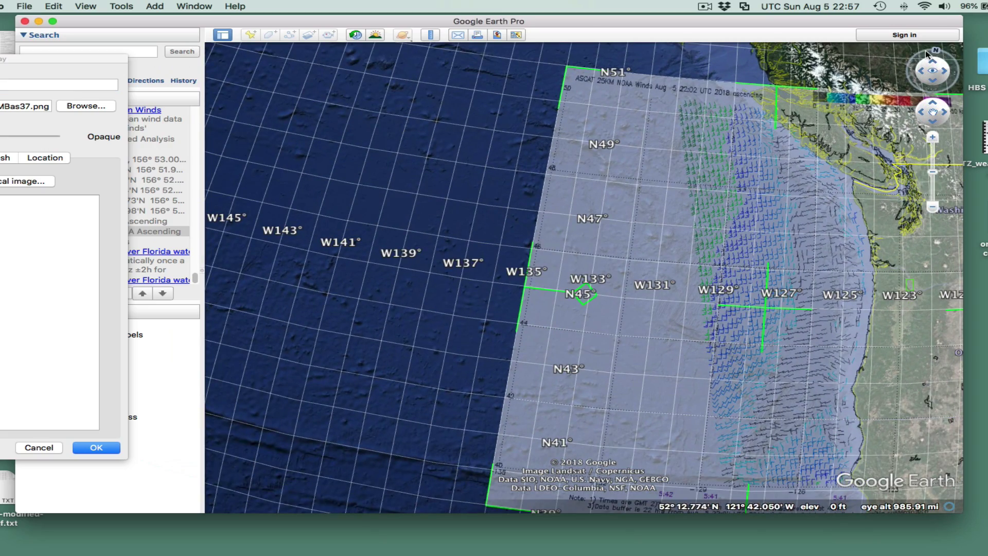
click(935, 52)
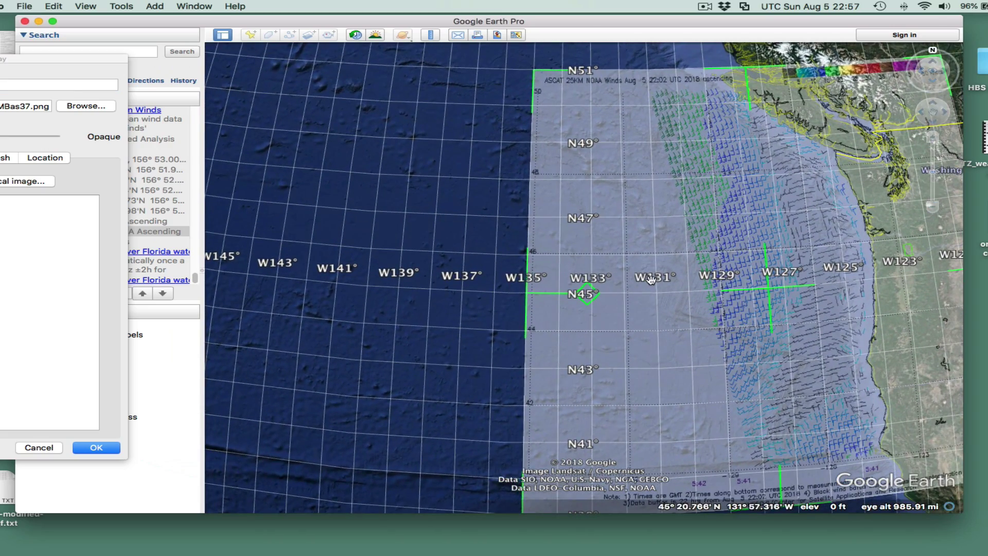
drag(650, 280, 341, 247)
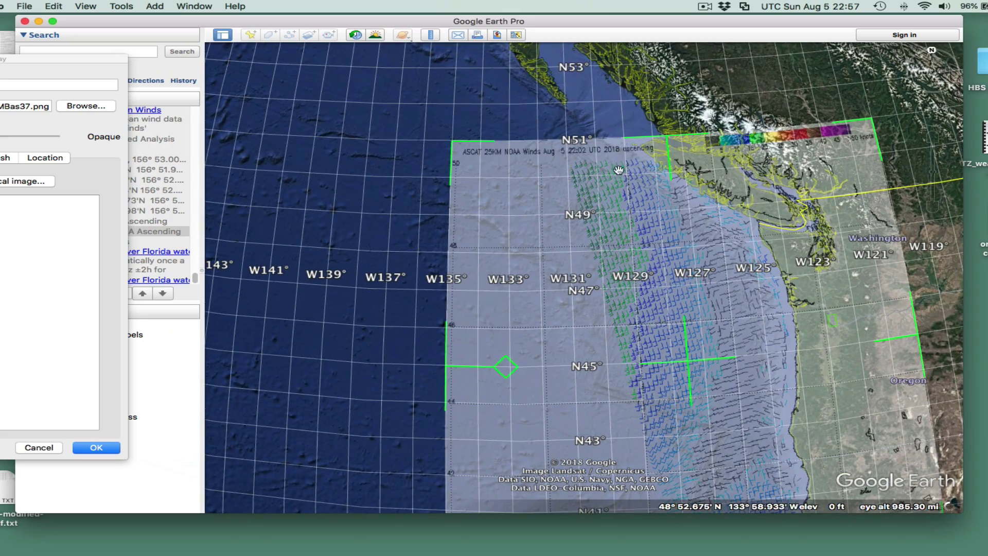
scroll(342, 248, up, 1)
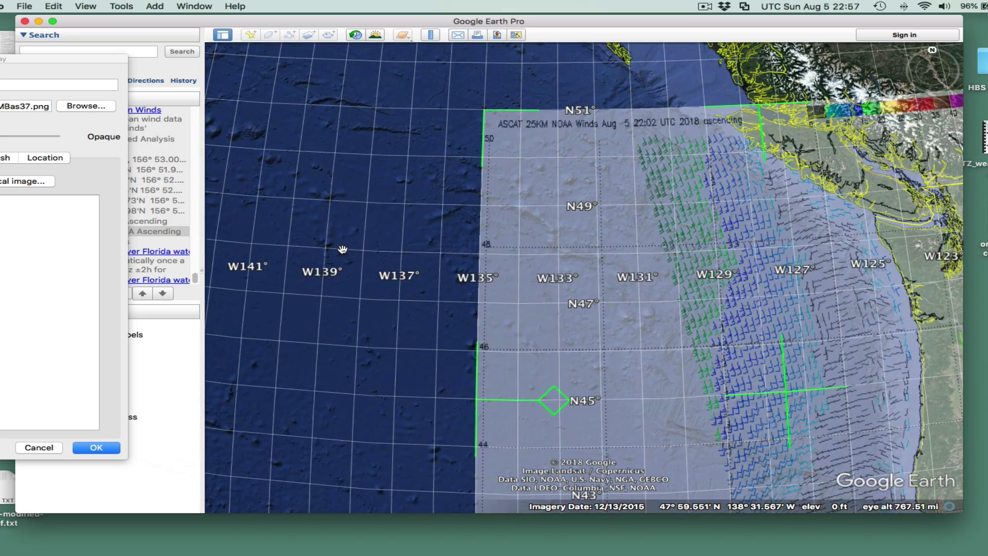
drag(379, 220, 287, 225)
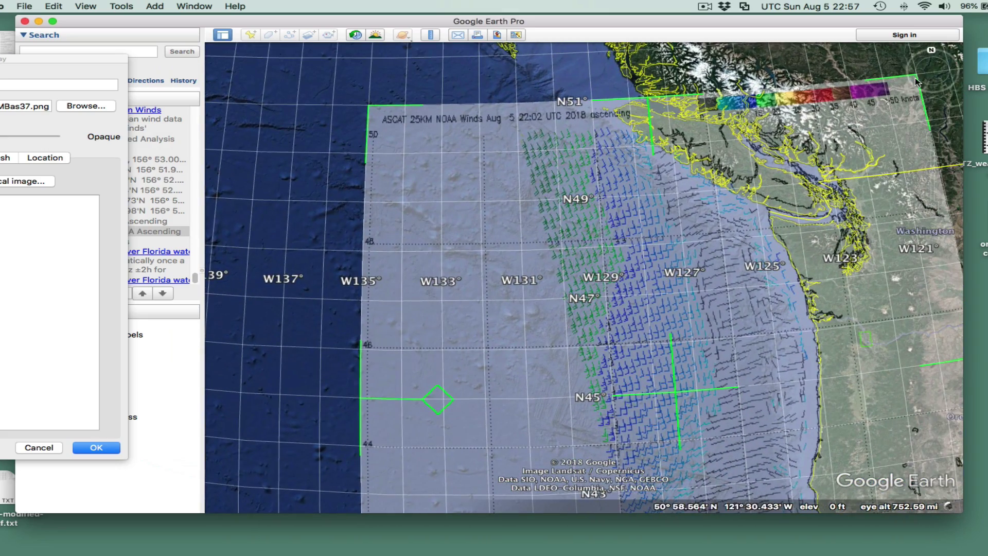
click(916, 81)
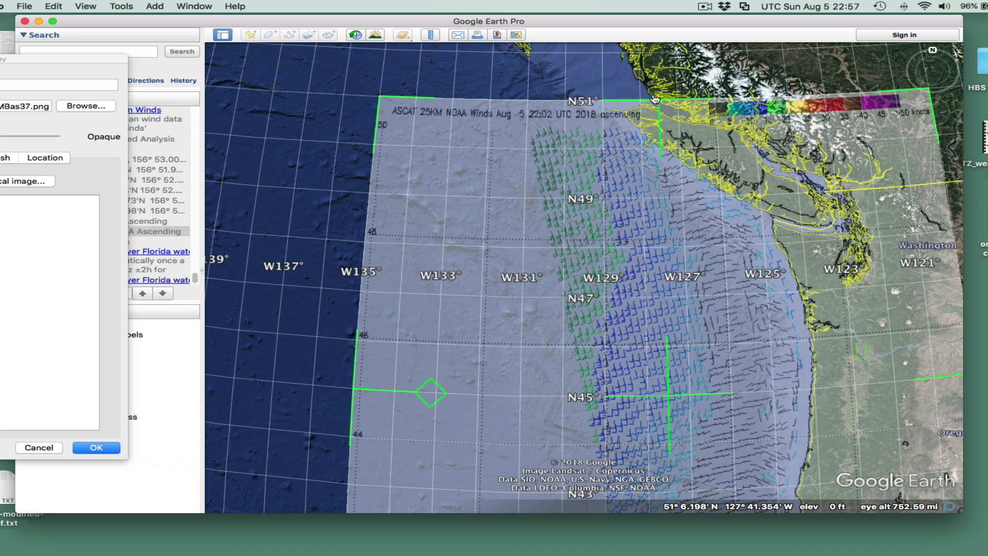
Shift the overlay's north edge slightly south and its west edge slightly west to match the globe's grid lines
drag(662, 102, 659, 113)
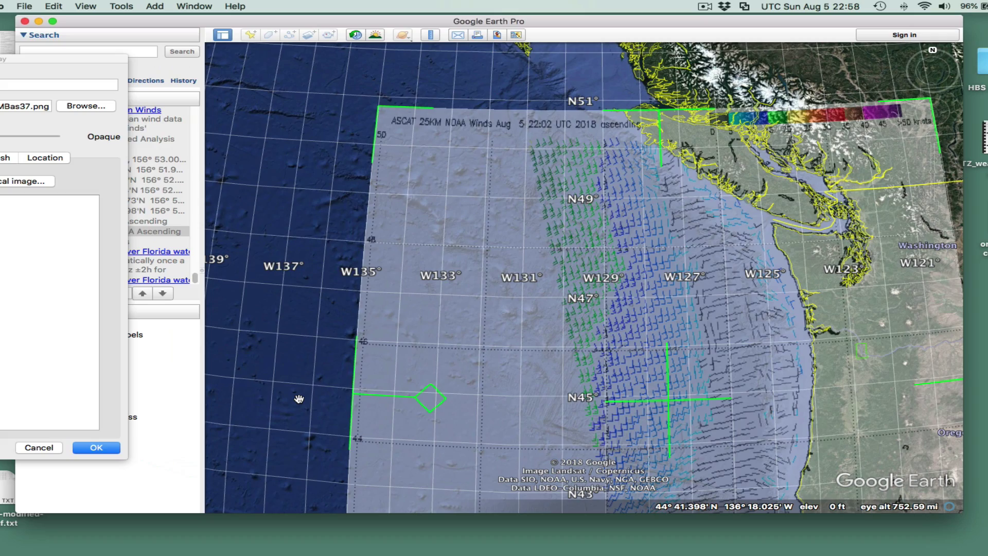
drag(289, 406, 293, 253)
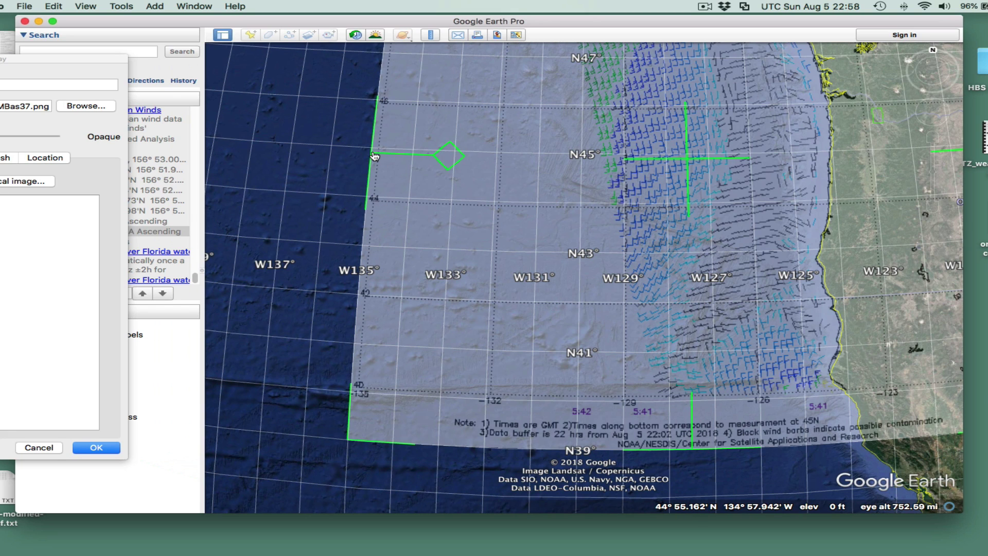
drag(375, 156, 365, 159)
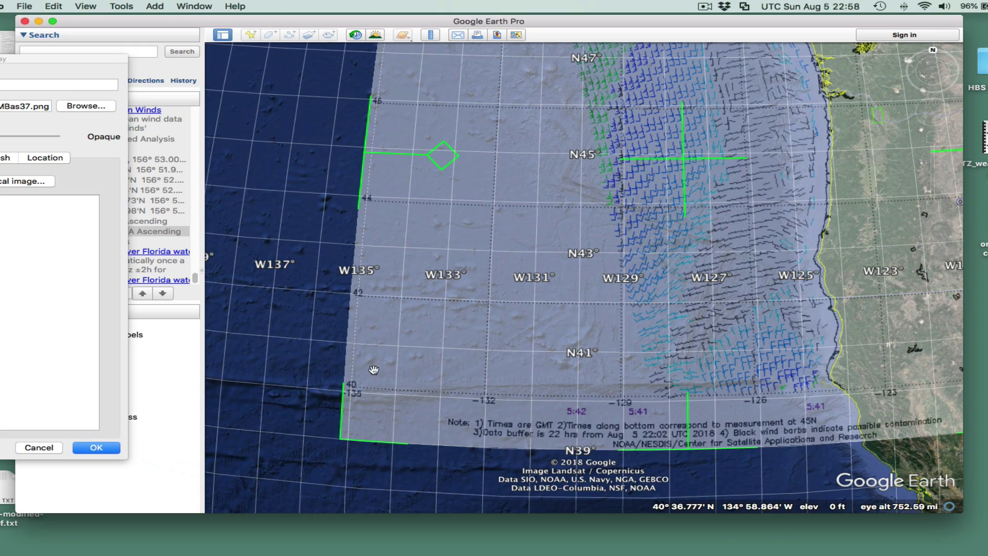
Extend the overlay's south edge slightly south and its east edge slightly east to match the globe's grid lines
drag(746, 485, 703, 442)
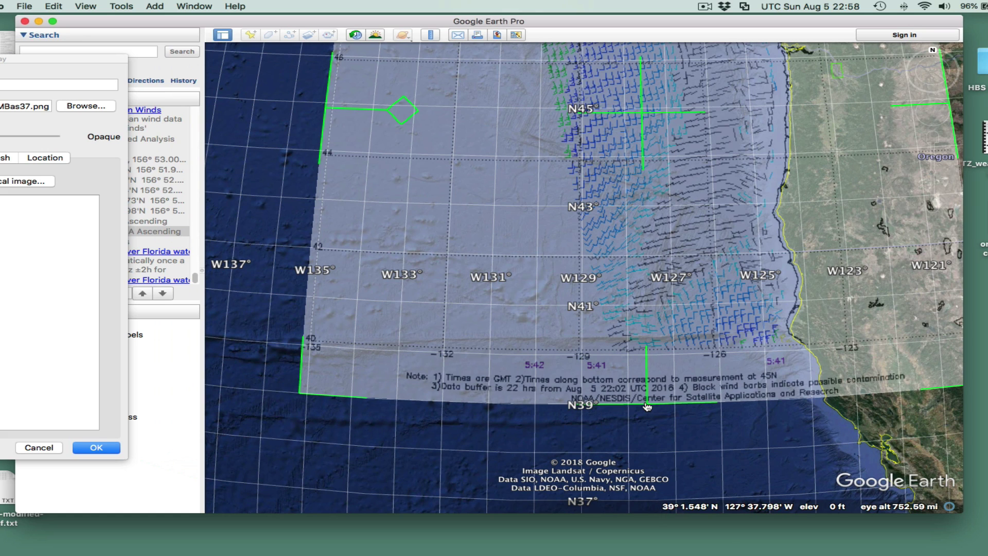
drag(647, 406, 647, 412)
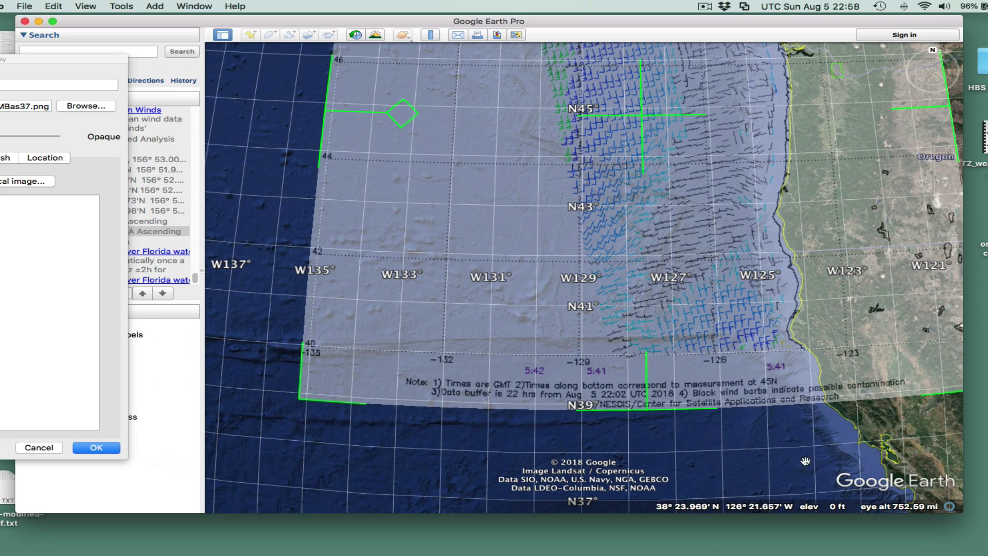
drag(817, 462, 764, 457)
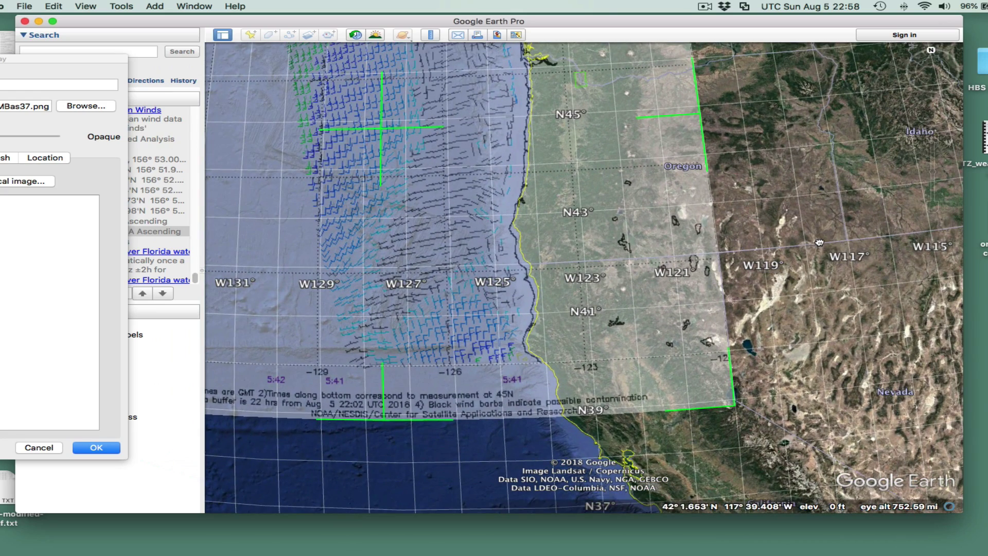
drag(818, 243, 819, 260)
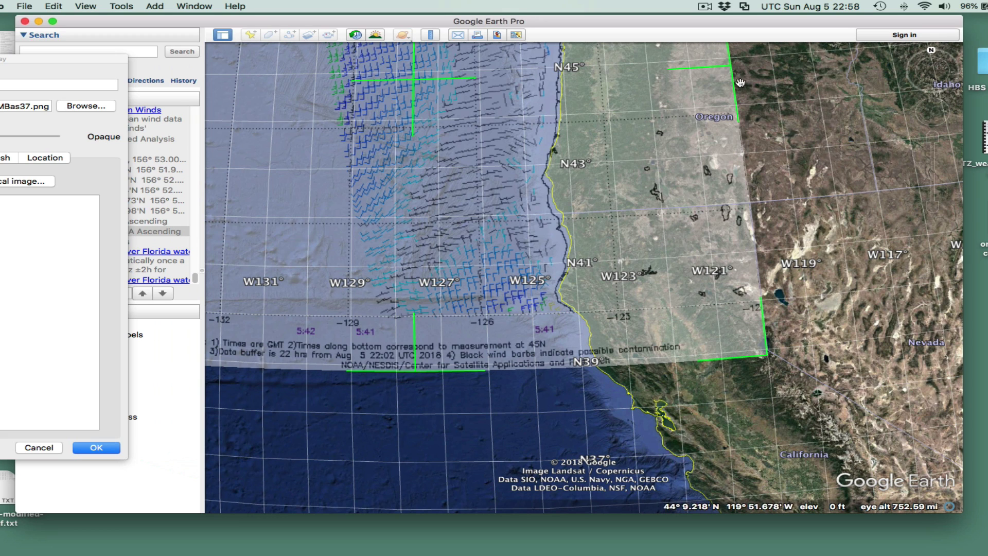
drag(730, 67, 739, 66)
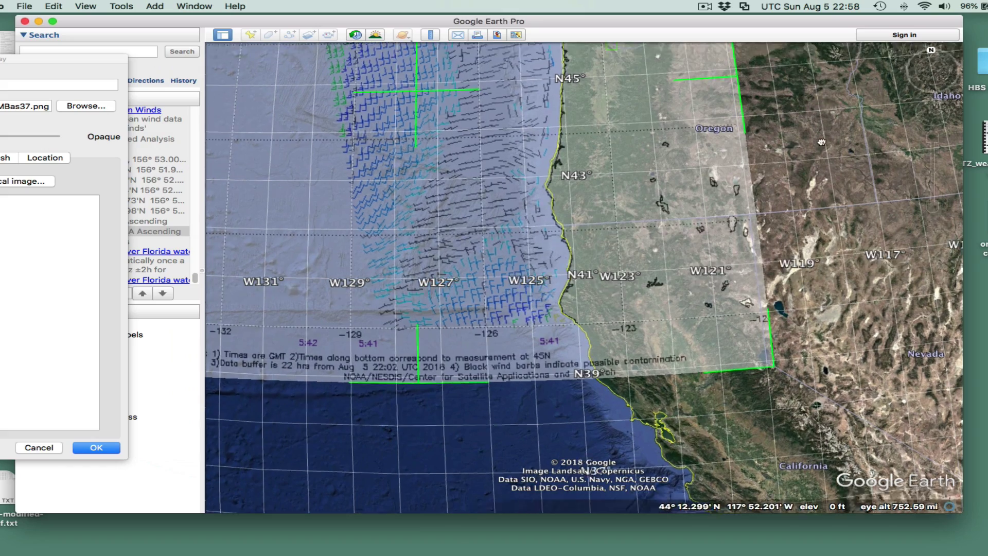
Check the adjusted overlay's alignment along the Washington–Oregon coast and accept the overlay changes
drag(823, 88, 850, 345)
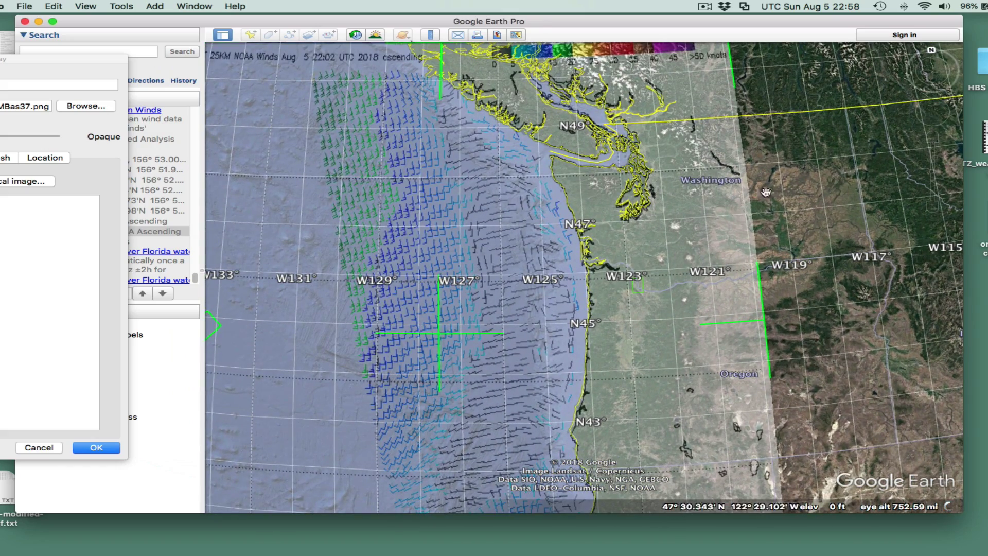
drag(832, 182, 957, 107)
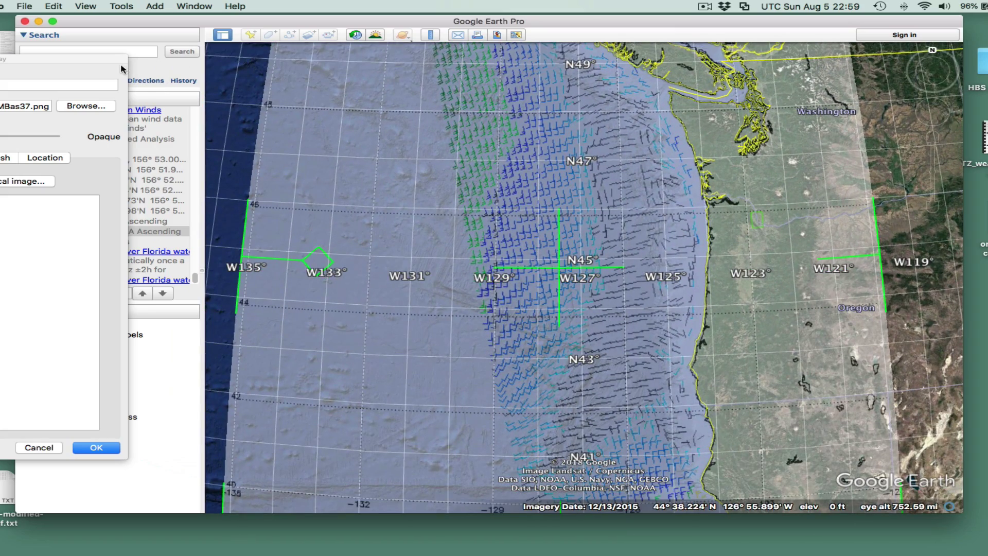
drag(123, 59, 577, 77)
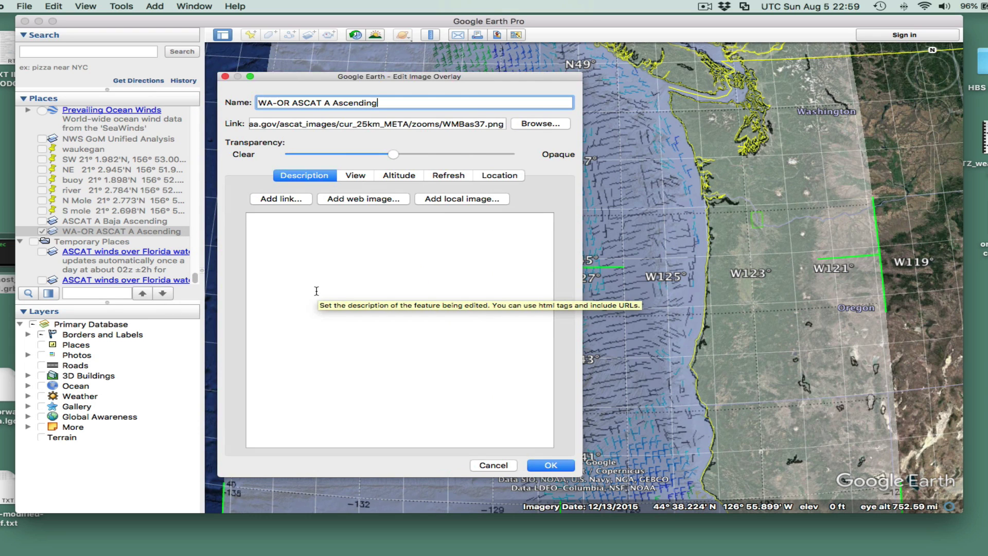
click(549, 465)
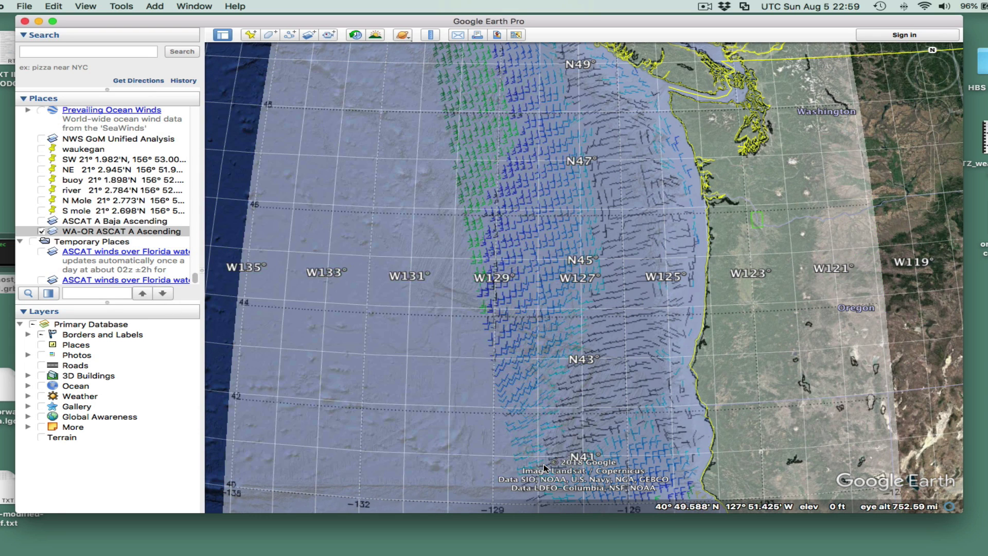
Save the WA-OR ASCAT A Ascending overlay as WA-OR ASCAT A Ascending.kmz in the ascat folder
right_click(132, 234)
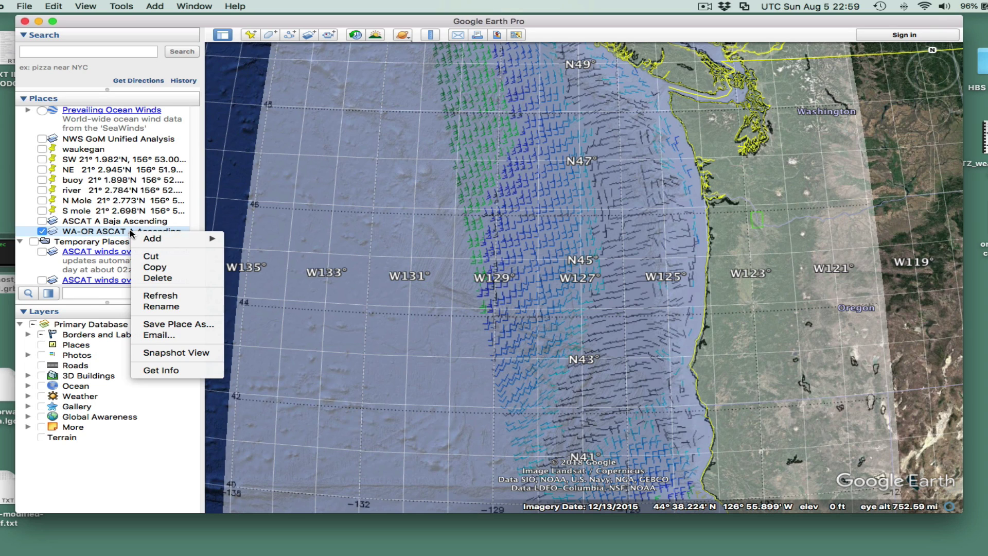
click(156, 328)
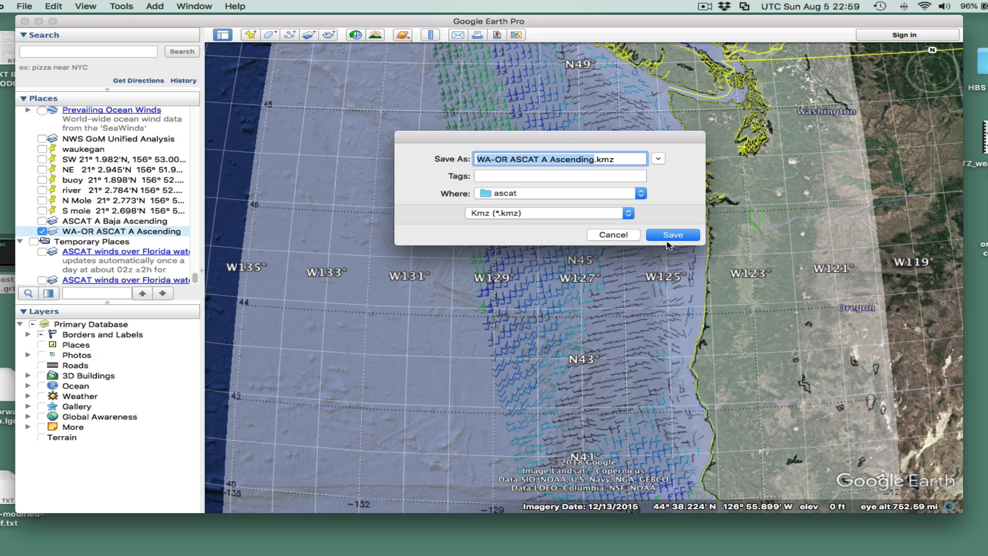
click(668, 237)
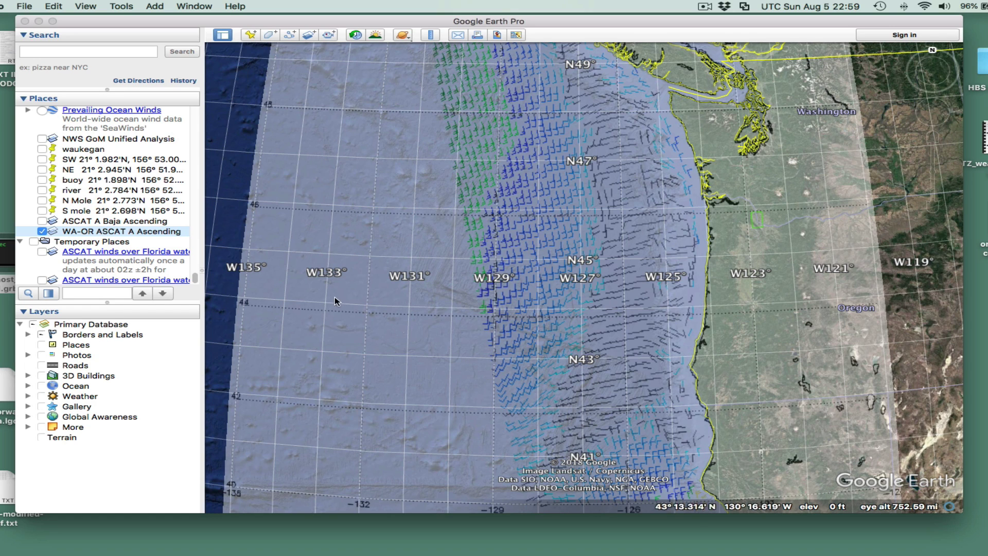
Raise the WA-OR ASCAT A Ascending overlay's opacity to about two thirds and accept the change
scroll(447, 332, down, 3)
scroll(448, 334, down, 3)
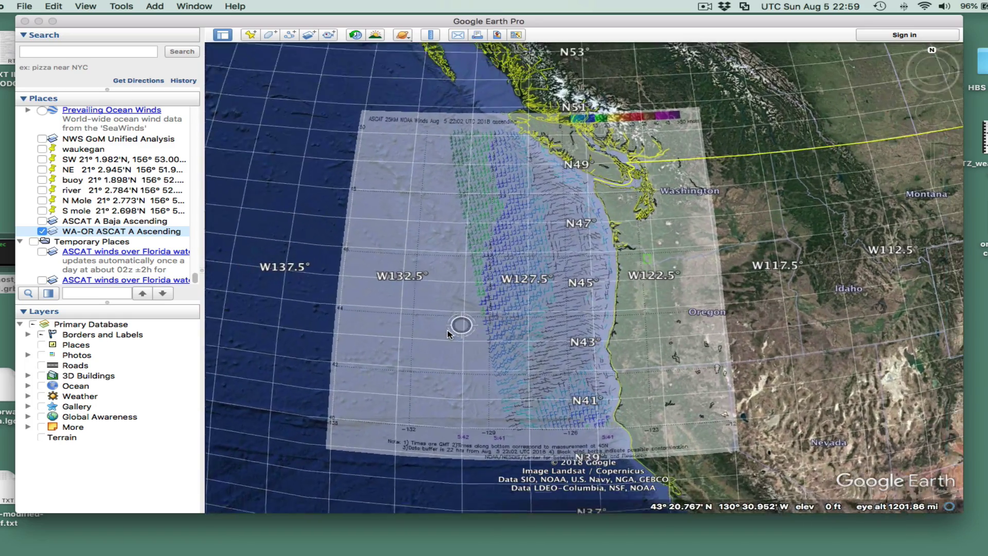
scroll(471, 308, up, 3)
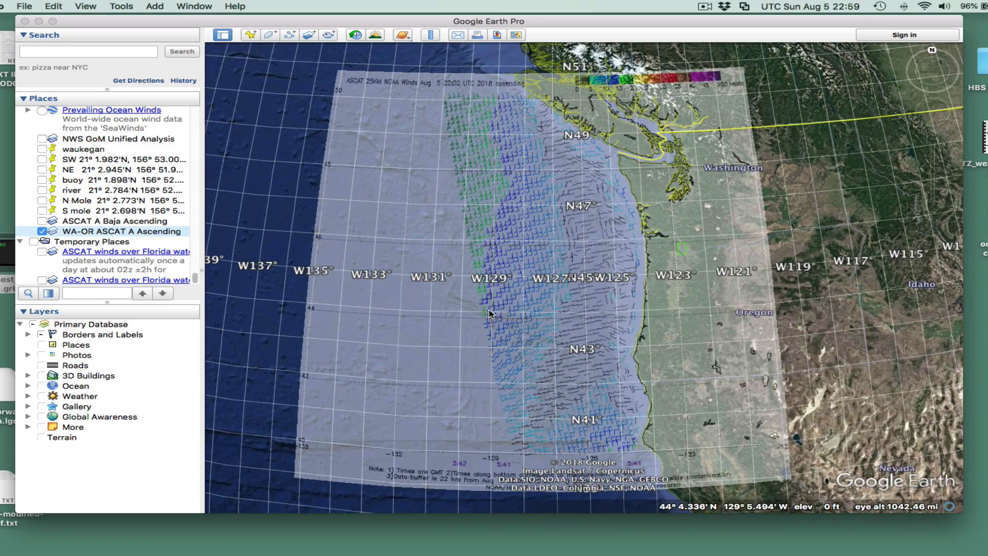
right_click(117, 232)
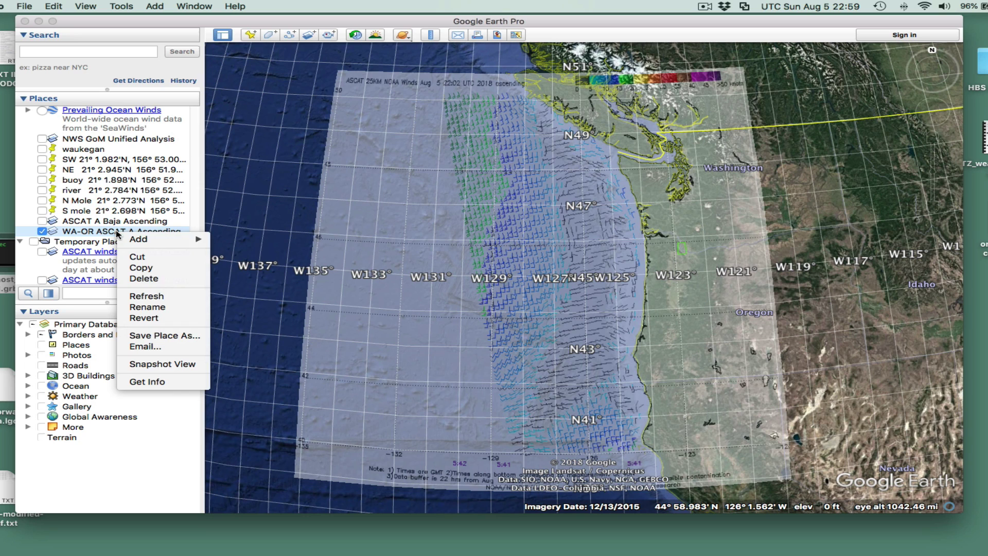
click(150, 381)
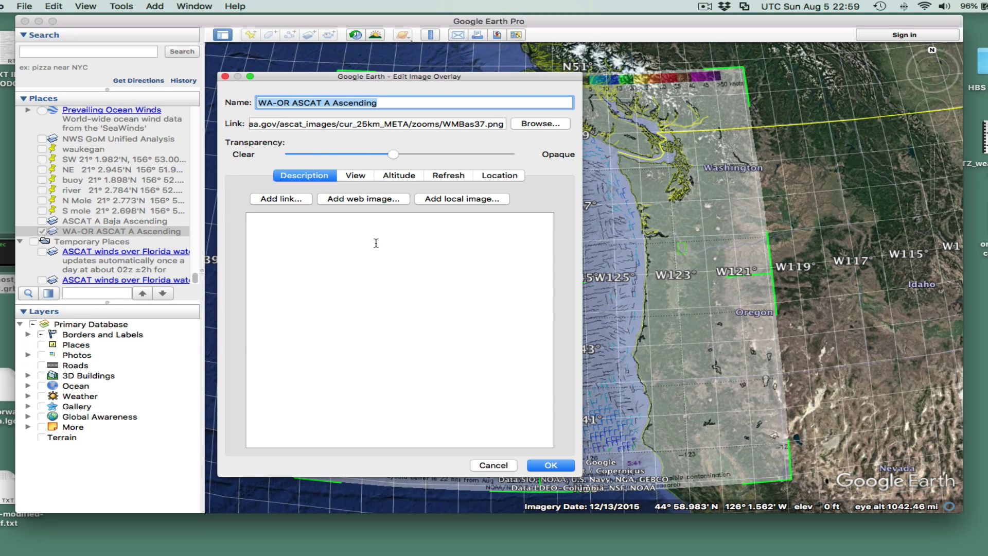
drag(381, 154, 433, 159)
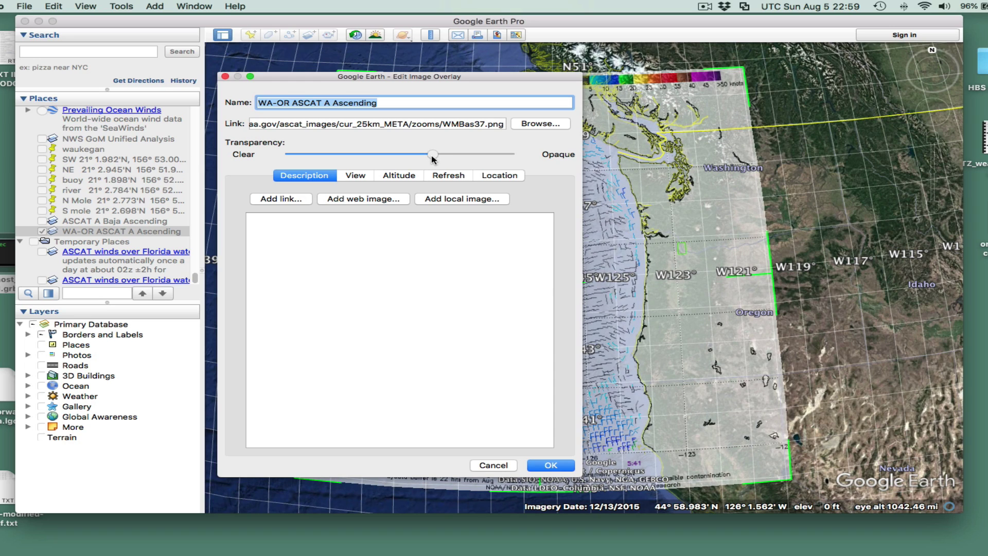
click(549, 467)
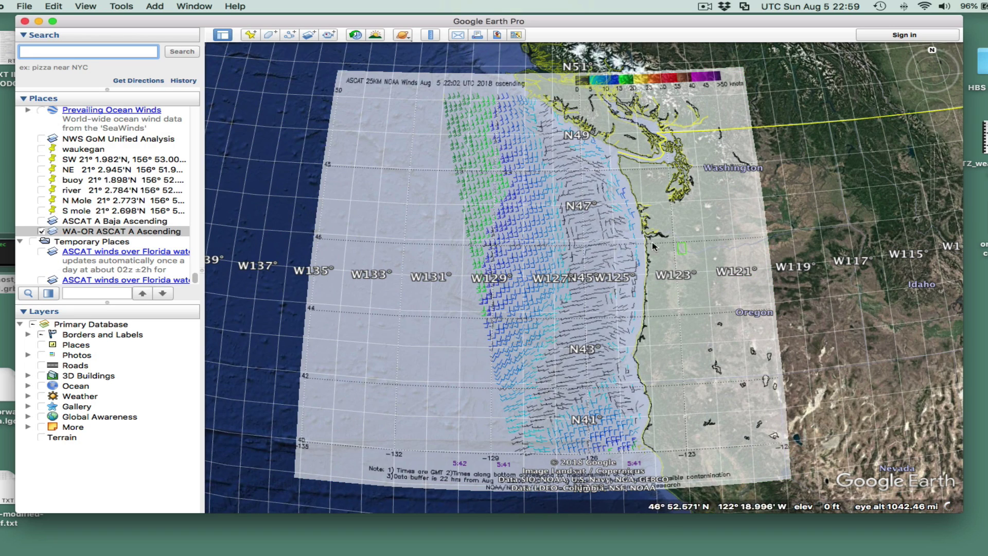
scroll(309, 257, down, 2)
scroll(303, 232, up, 2)
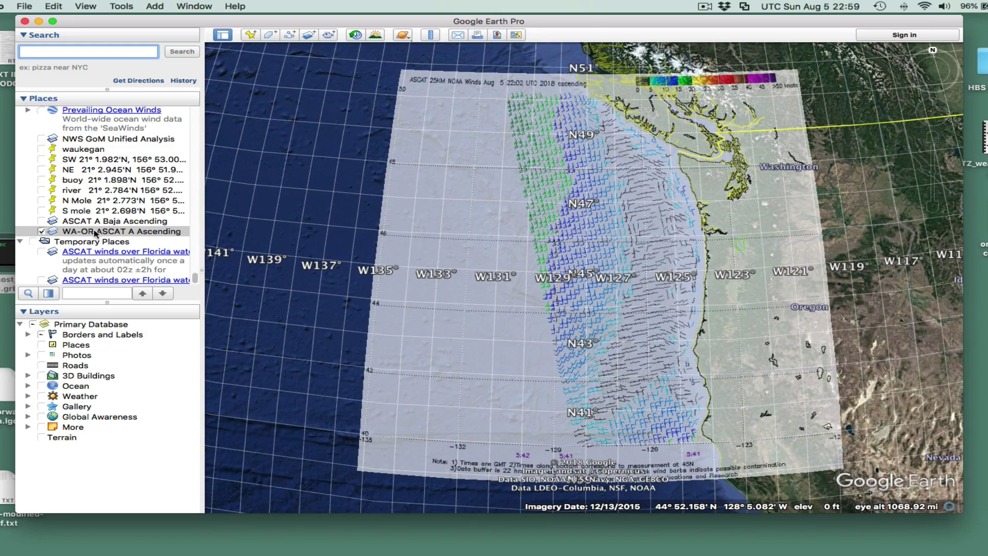
Save the semi-transparent WA-OR ASCAT A Ascending overlay again as a KMZ file in the ascat folder
right_click(113, 232)
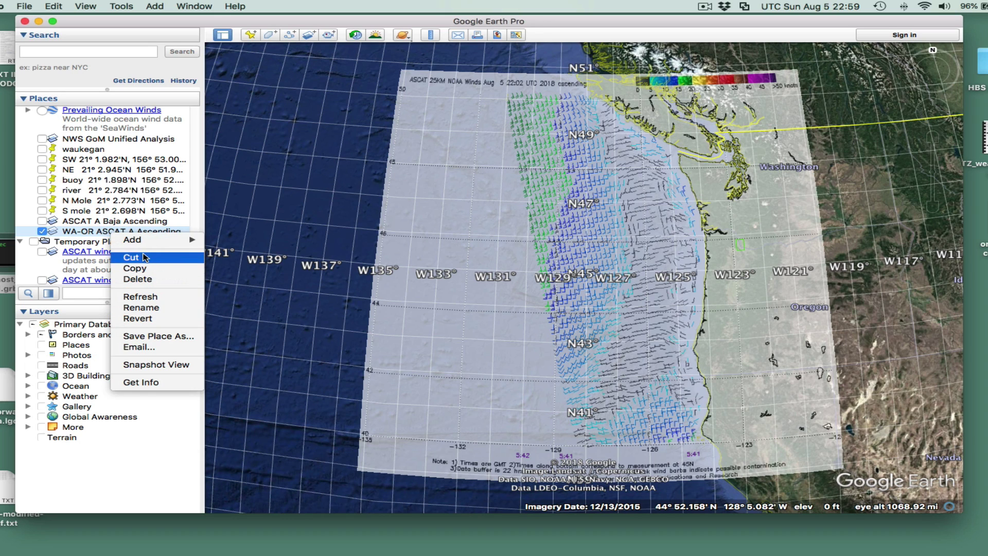
click(145, 336)
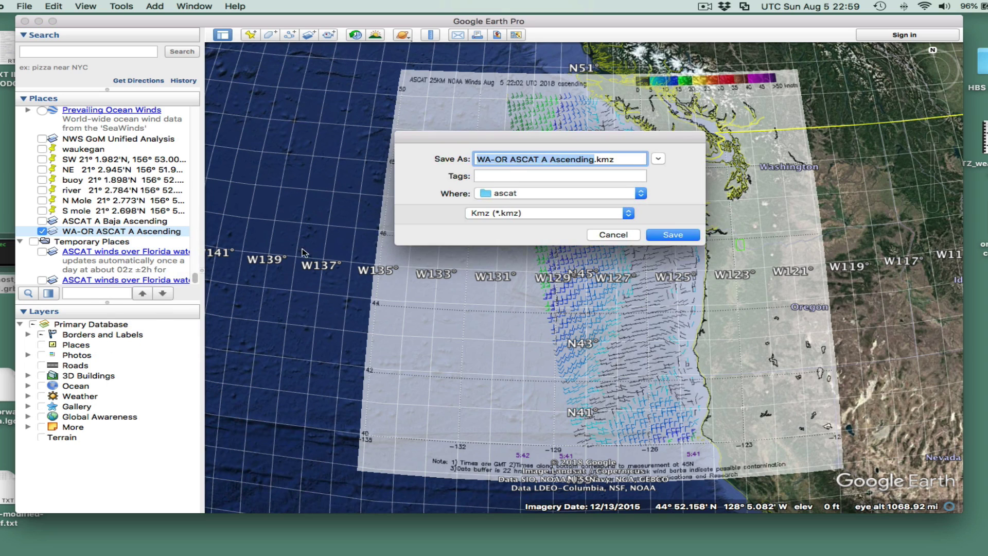
click(557, 158)
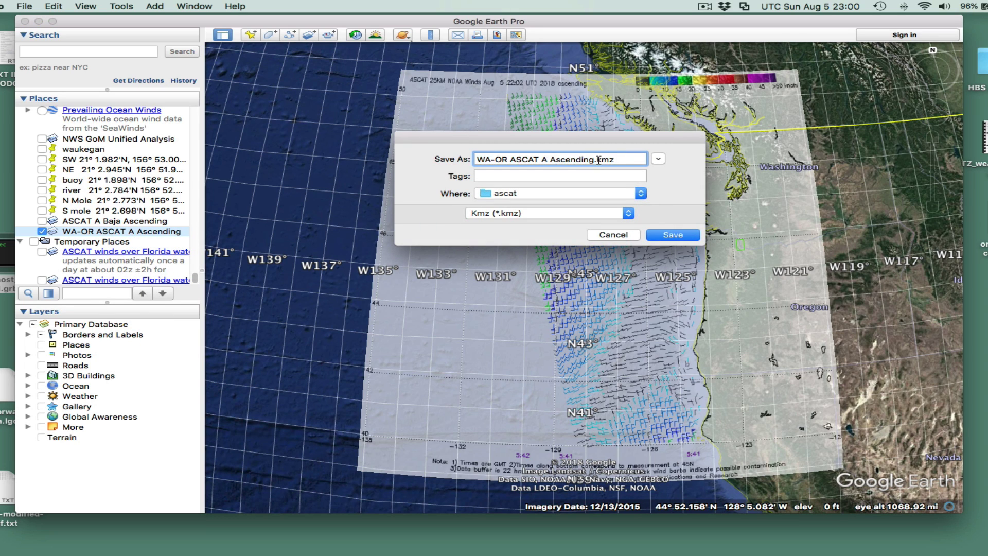
key(BackSpace)
key(Return)
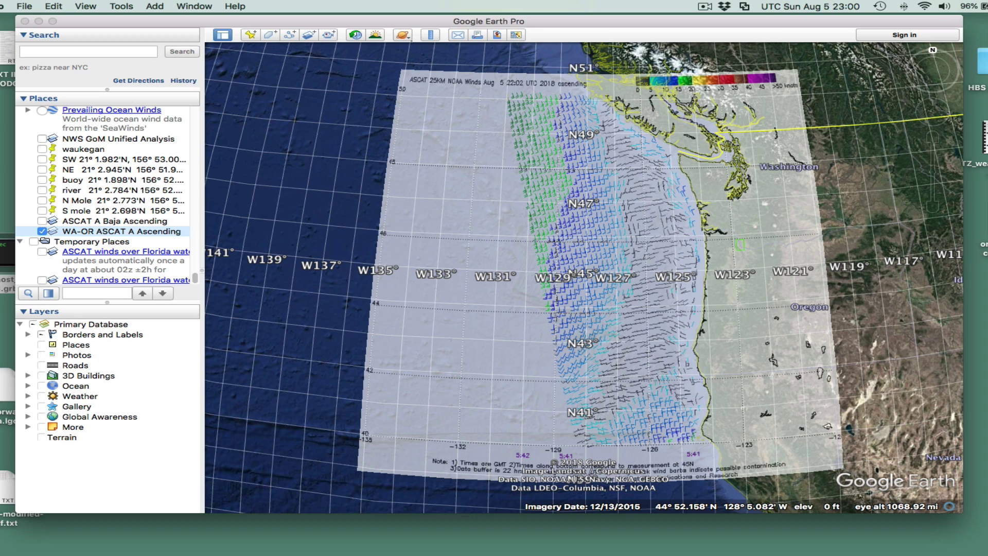
Save a copy of the WA-OR overlay as WA-OR ASCAT A descending.kmz in the ascat folder
click(119, 232)
right_click(118, 233)
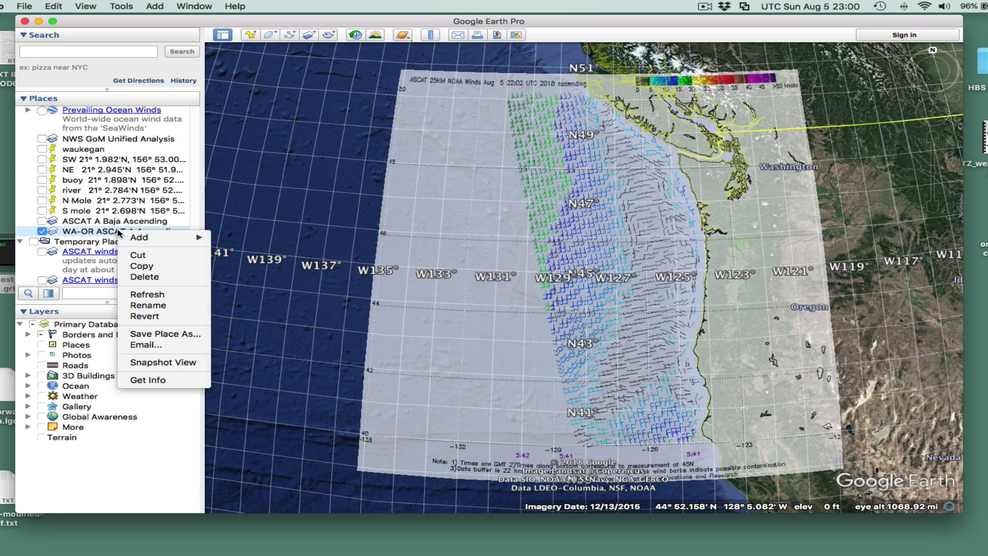
click(171, 334)
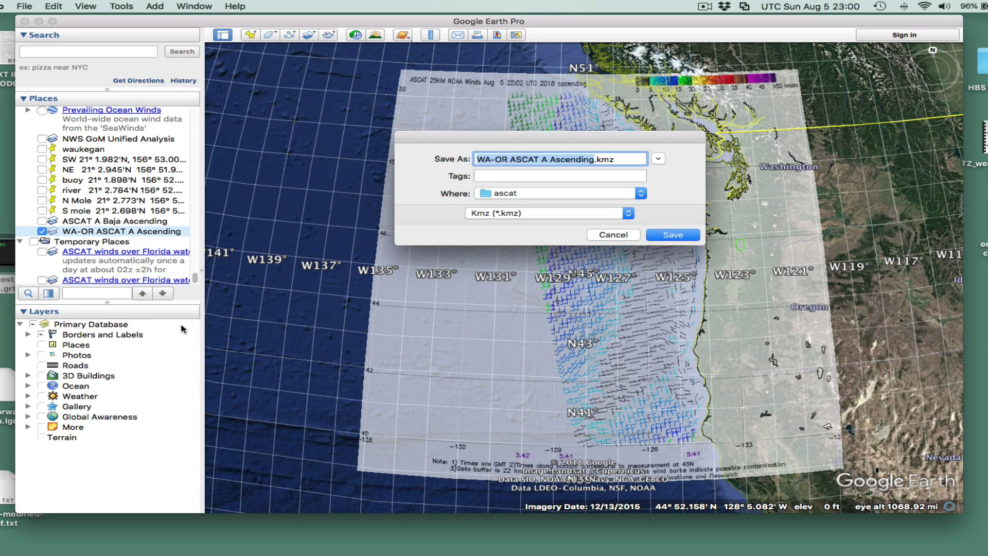
click(554, 160)
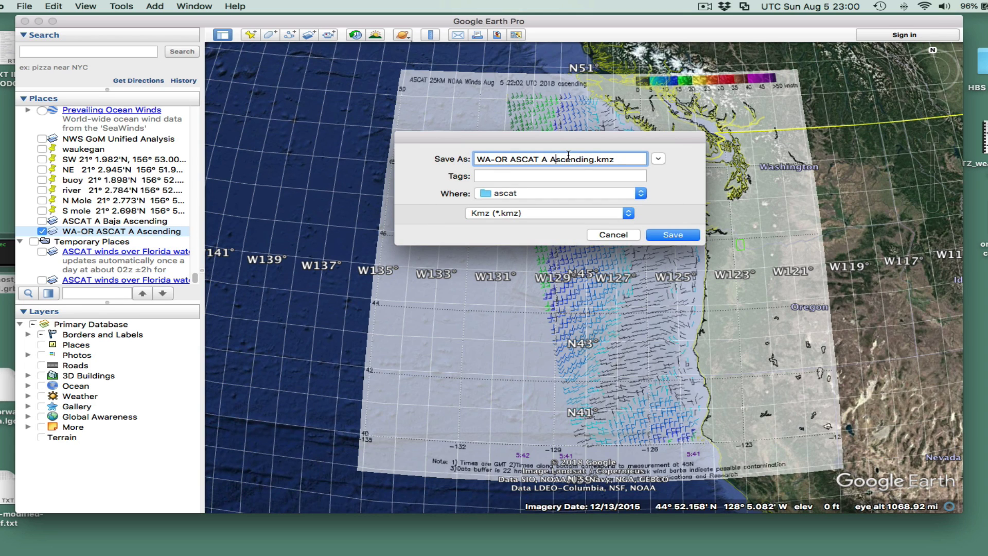
key(BackSpace)
text(de)
click(674, 234)
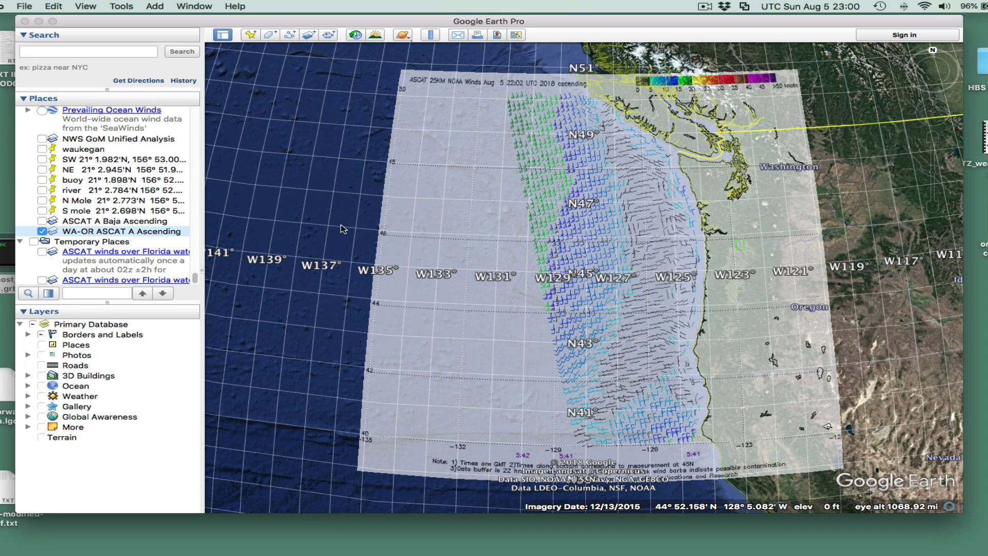
Change the image file name in the WA-OR overlay's link to WMBds37.png and accept the change
right_click(87, 234)
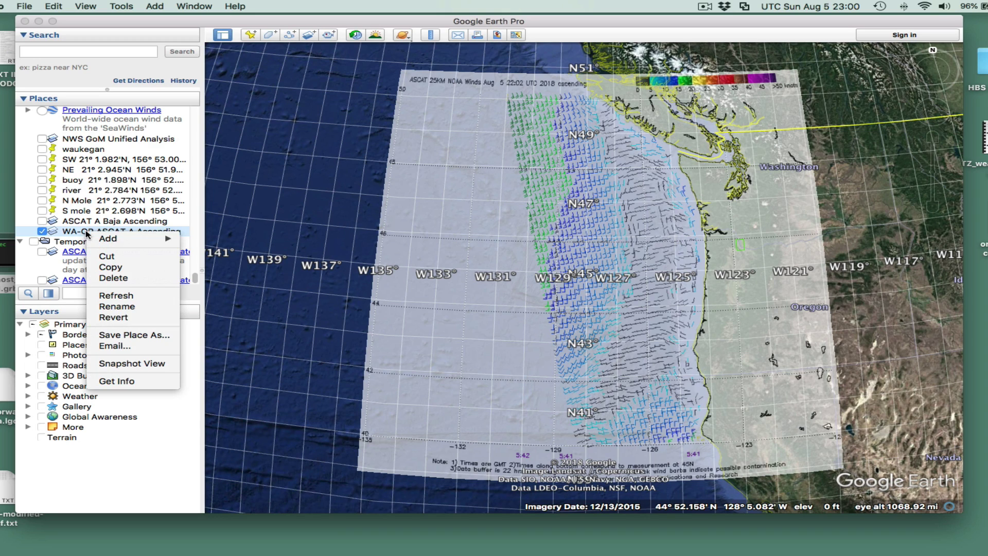
click(120, 382)
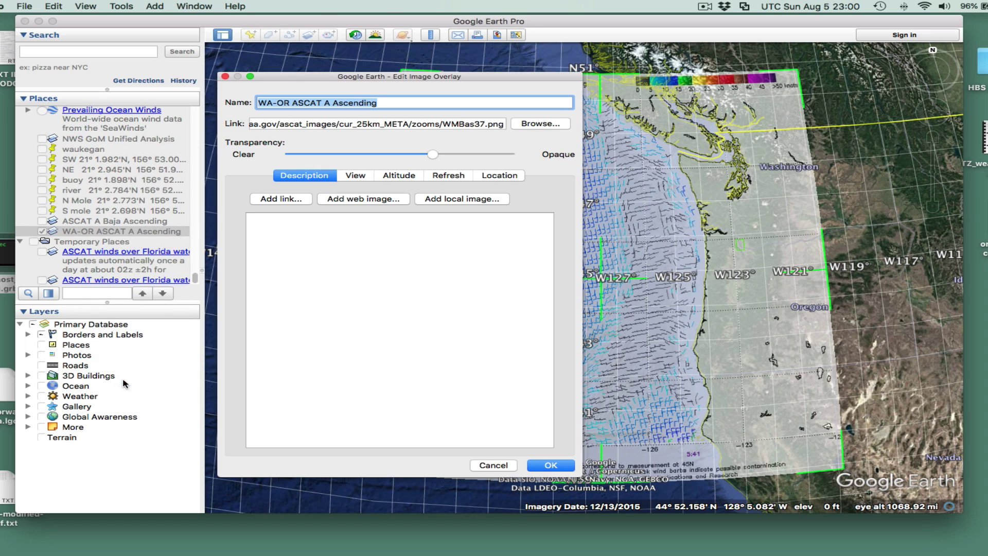
click(469, 123)
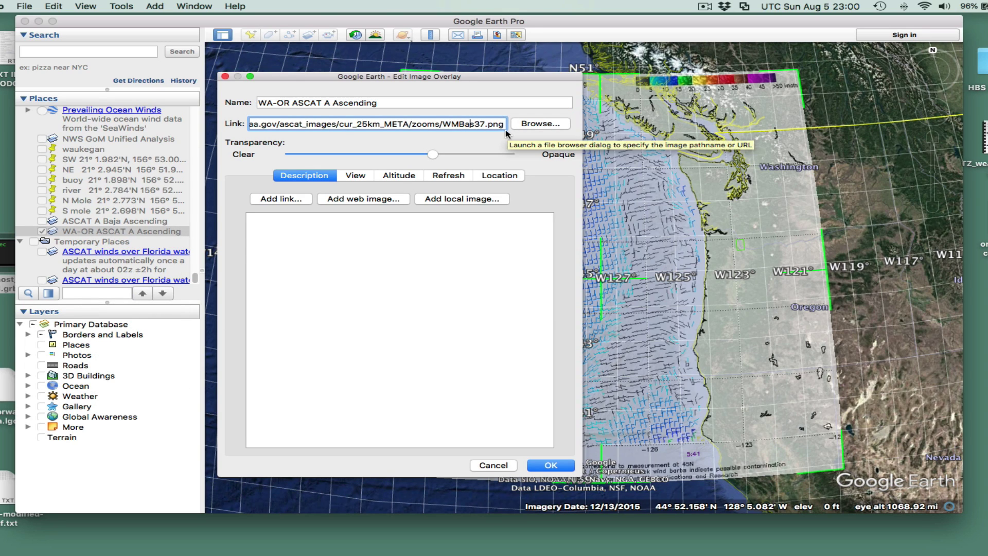
key(BackSpace)
text(d)
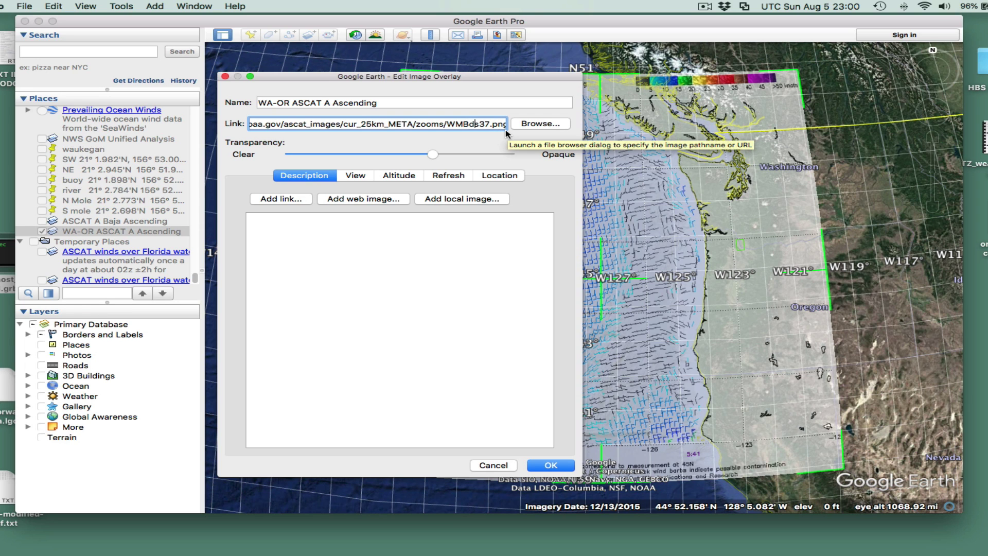
click(554, 468)
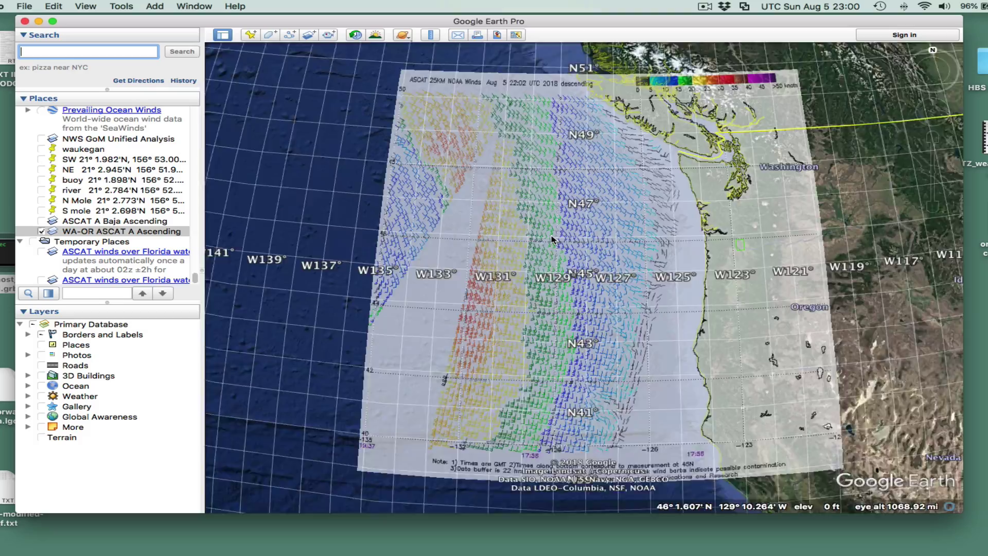
Examine the descending-pass overlay's title, wind barbs and pass times along the Washington–Oregon coast
scroll(552, 239, up, 5)
scroll(551, 242, down, 6)
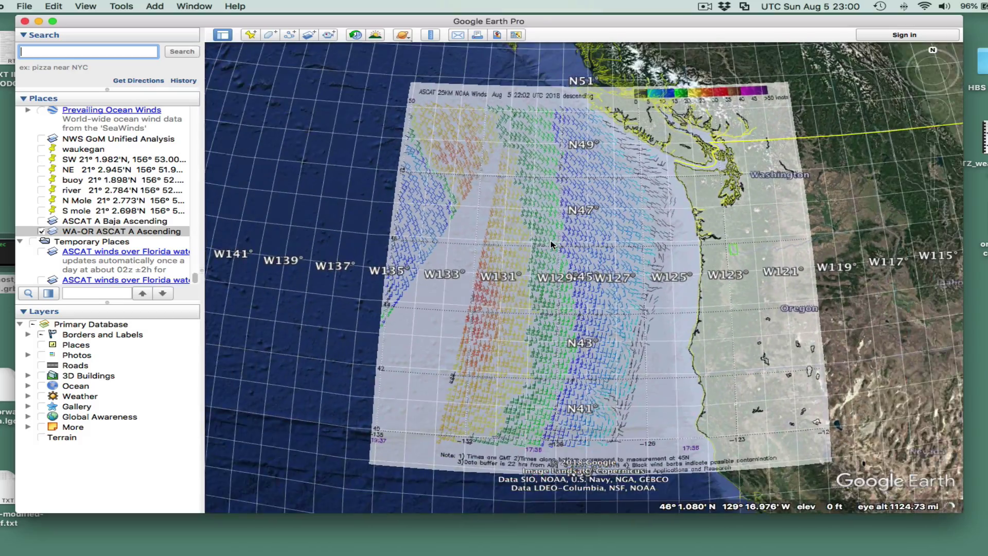
scroll(551, 244, up, 4)
scroll(550, 245, down, 5)
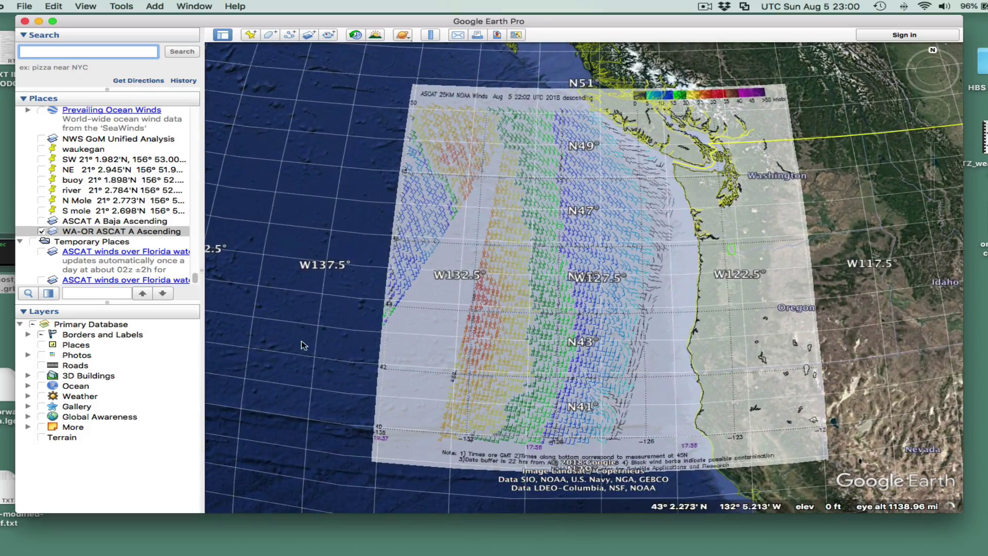
scroll(536, 360, up, 5)
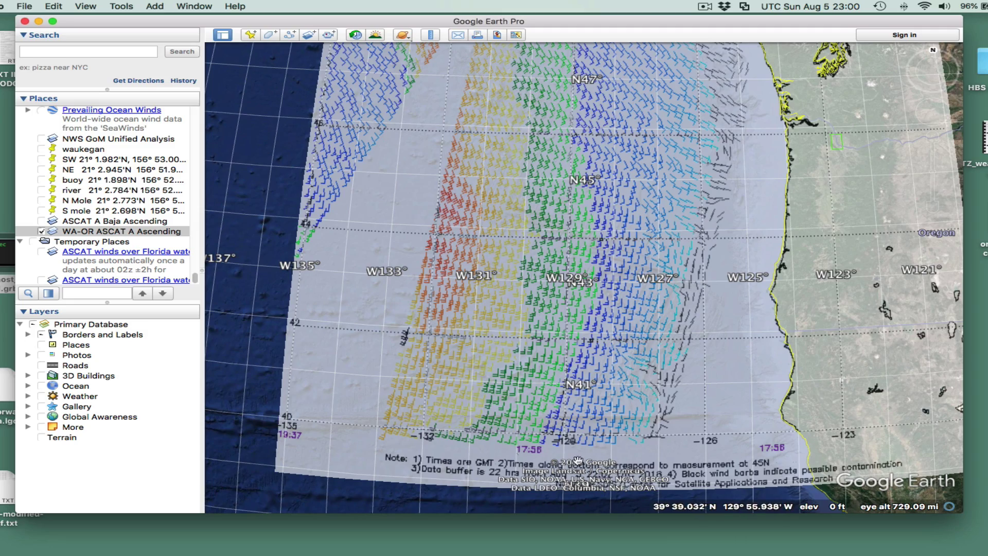
drag(577, 183, 551, 307)
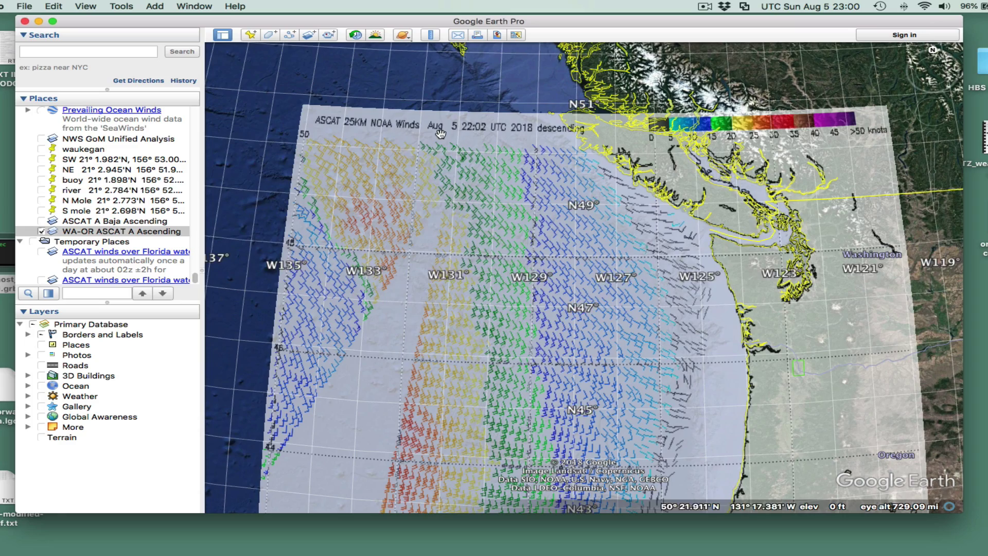
drag(554, 384, 543, 342)
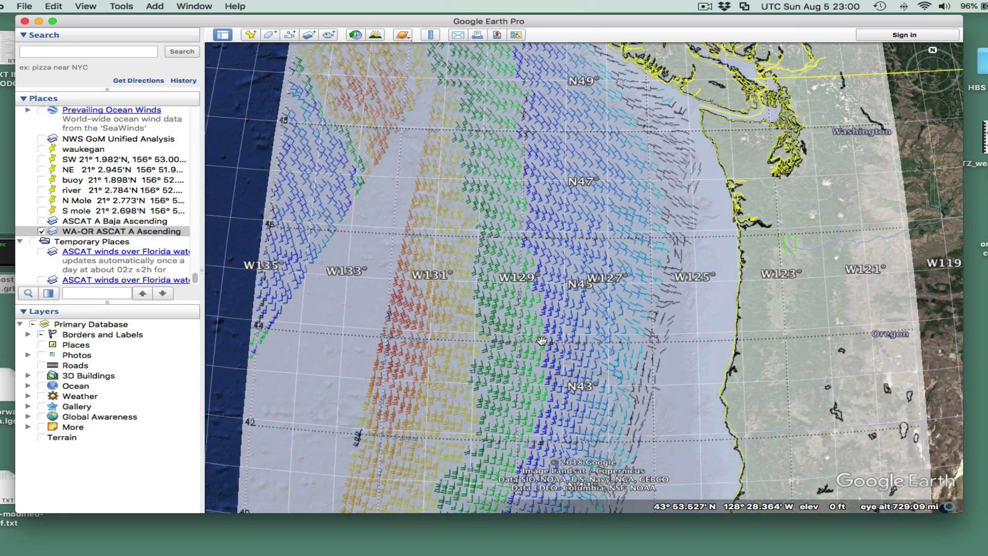
scroll(542, 340, down, 5)
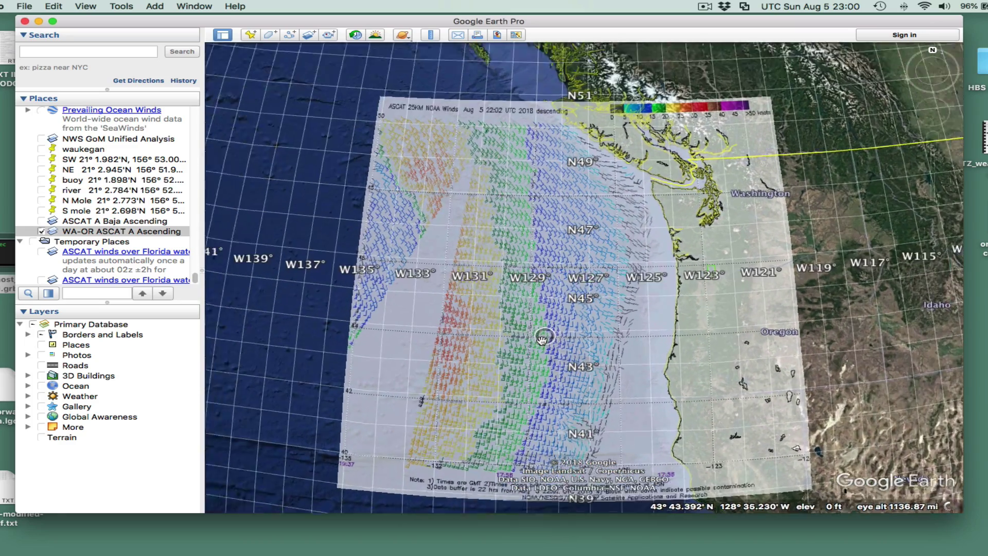
scroll(542, 340, up, 3)
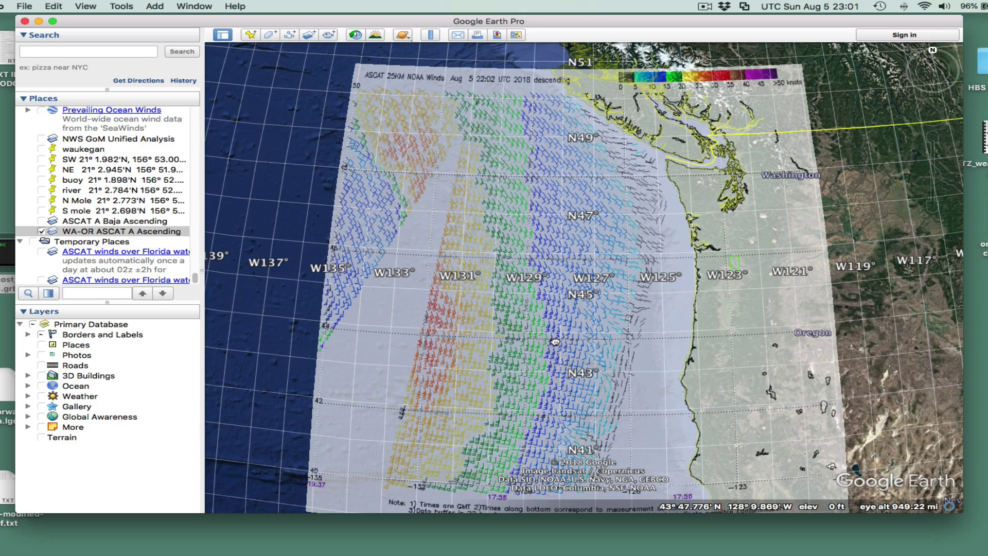
drag(555, 341, 516, 353)
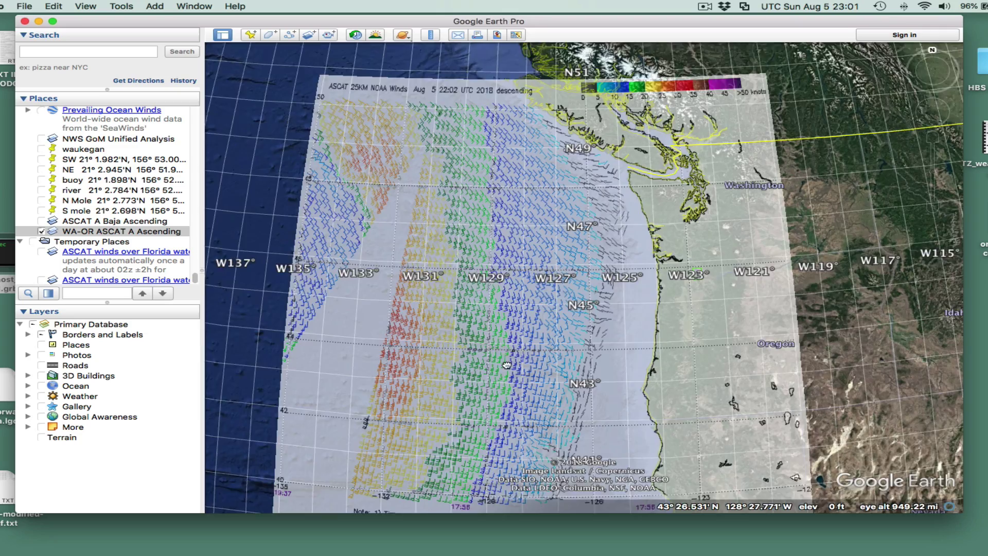
scroll(516, 352, up, 3)
scroll(508, 331, up, 3)
scroll(508, 331, down, 3)
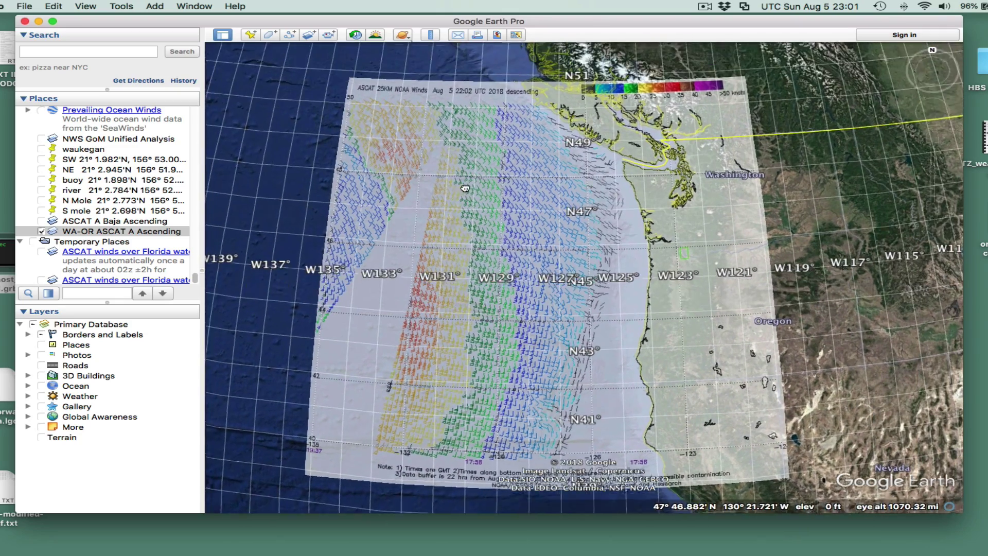
drag(465, 189, 484, 191)
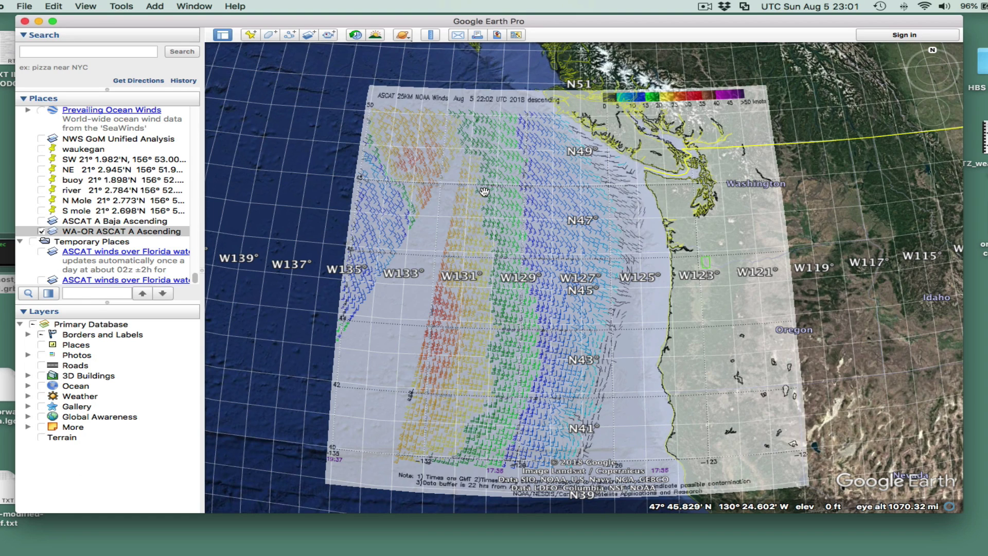
Hide the WA-OR overlay and briefly view the ASCAT A Baja Ascending overlay on the globe
click(42, 231)
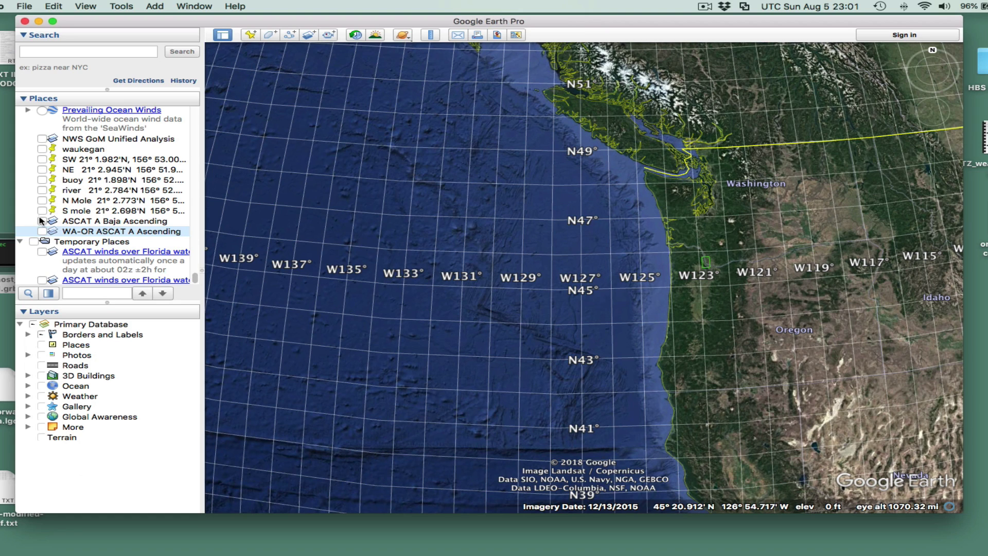
click(43, 221)
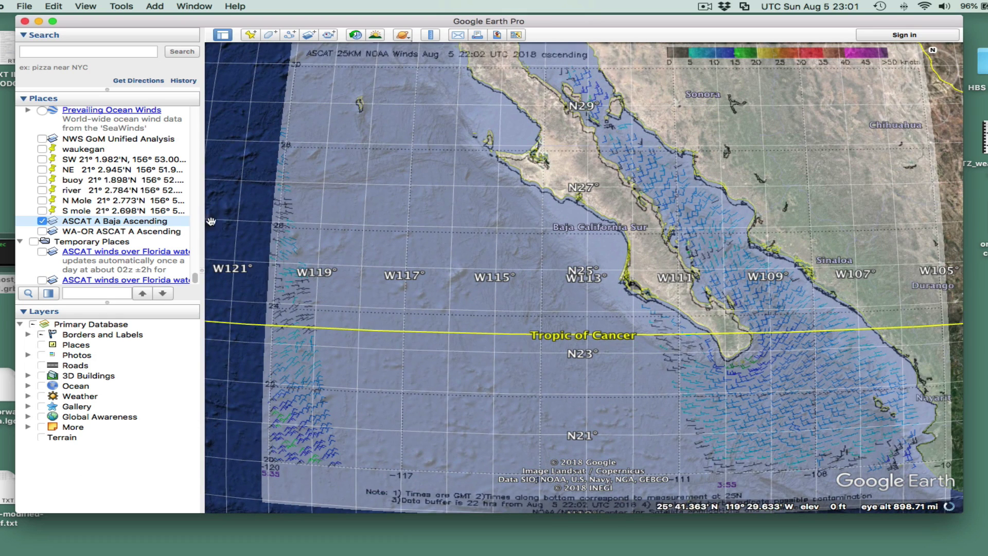
click(41, 221)
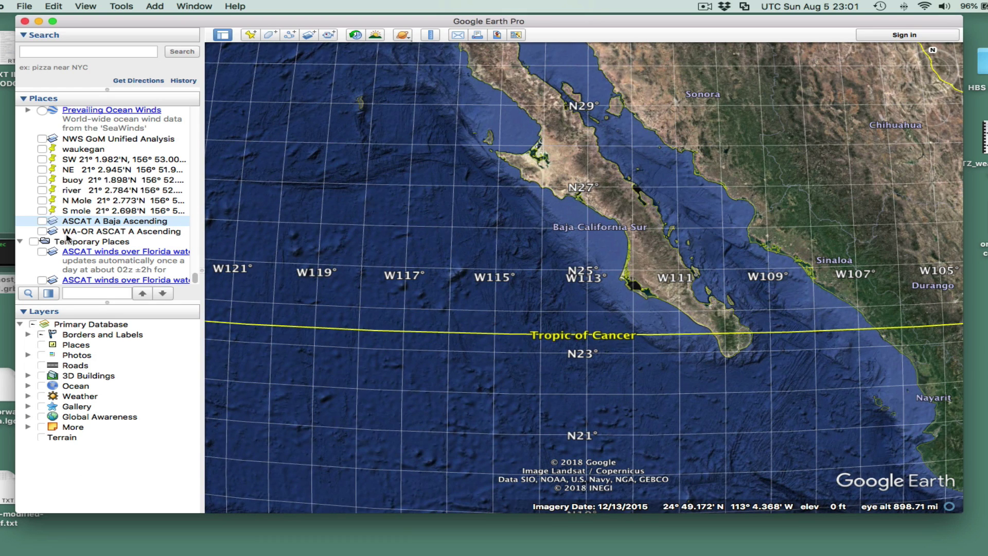
Show the WA-OR ASCAT A Ascending overlay on the globe and move the program window slightly down
click(77, 231)
scroll(113, 236, down, 1)
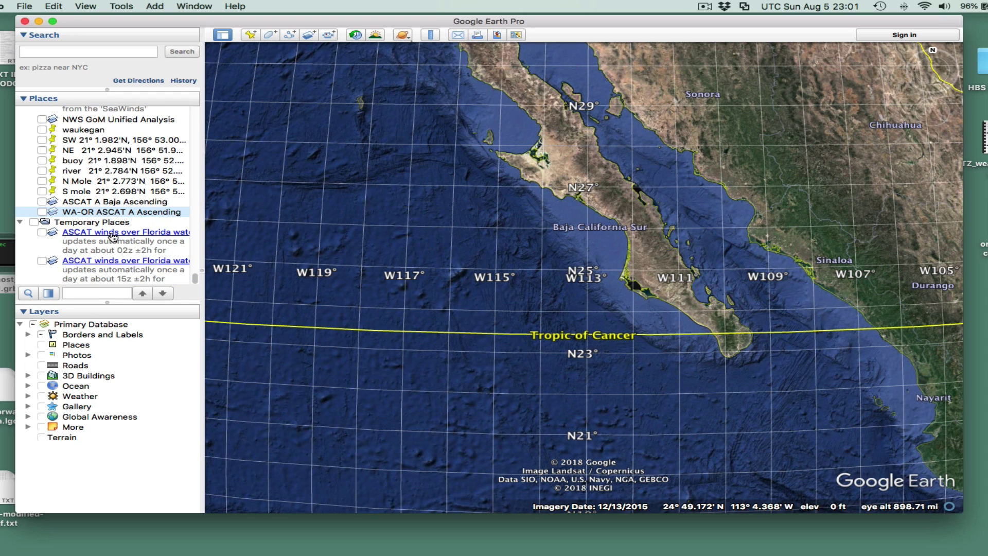
click(42, 212)
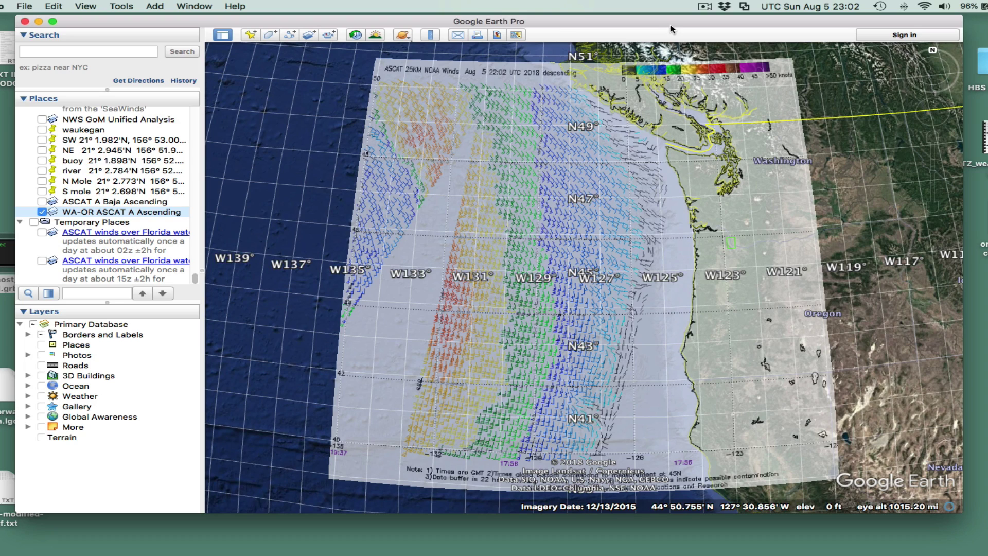
drag(664, 22, 664, 38)
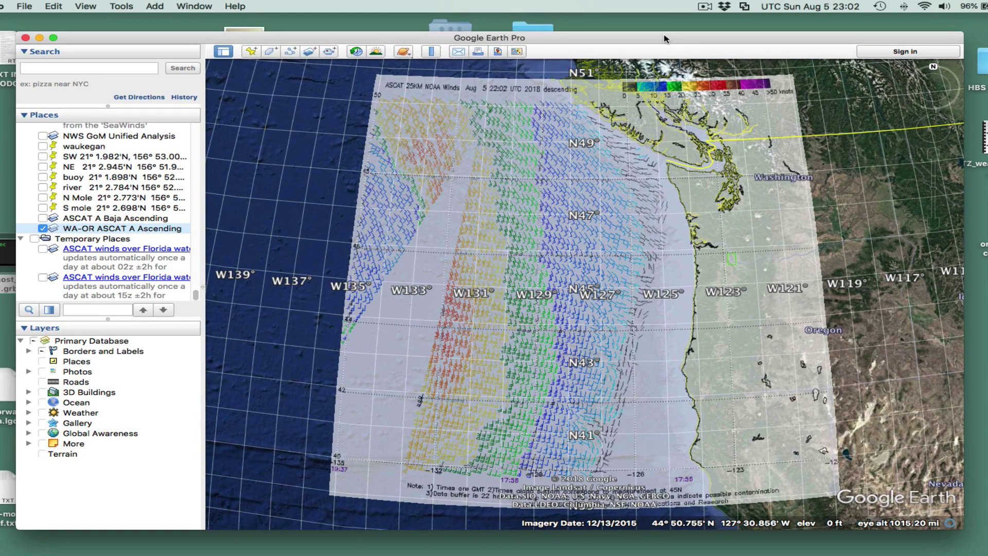